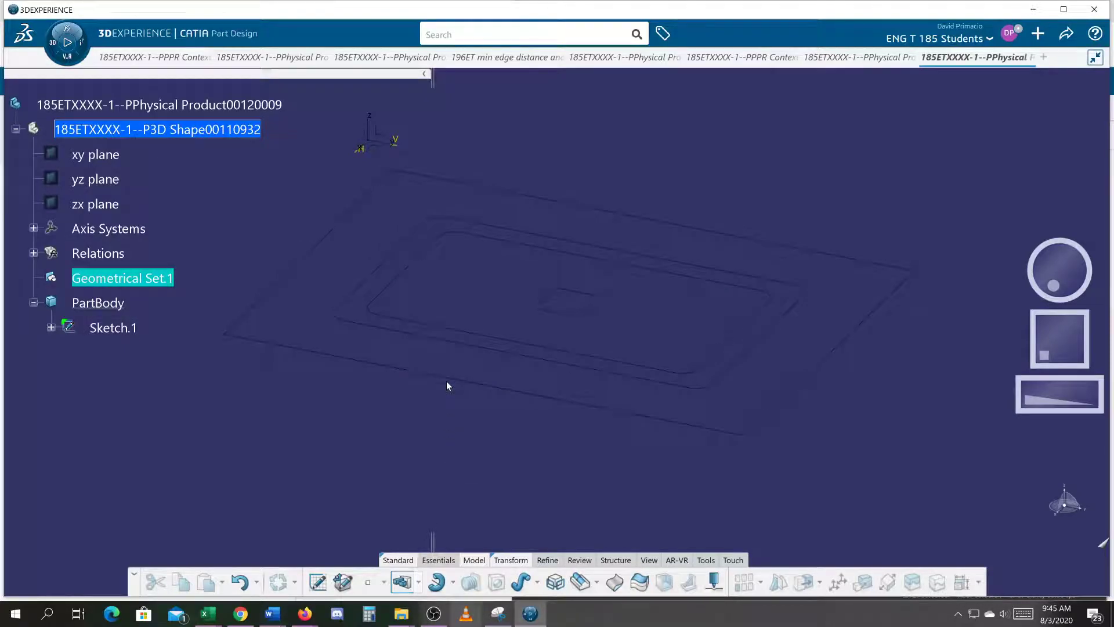
Start a Multipad from the plate sketch and preview it with domain 1's first limit set to 1 in.
middle_drag(494, 481, 441, 494)
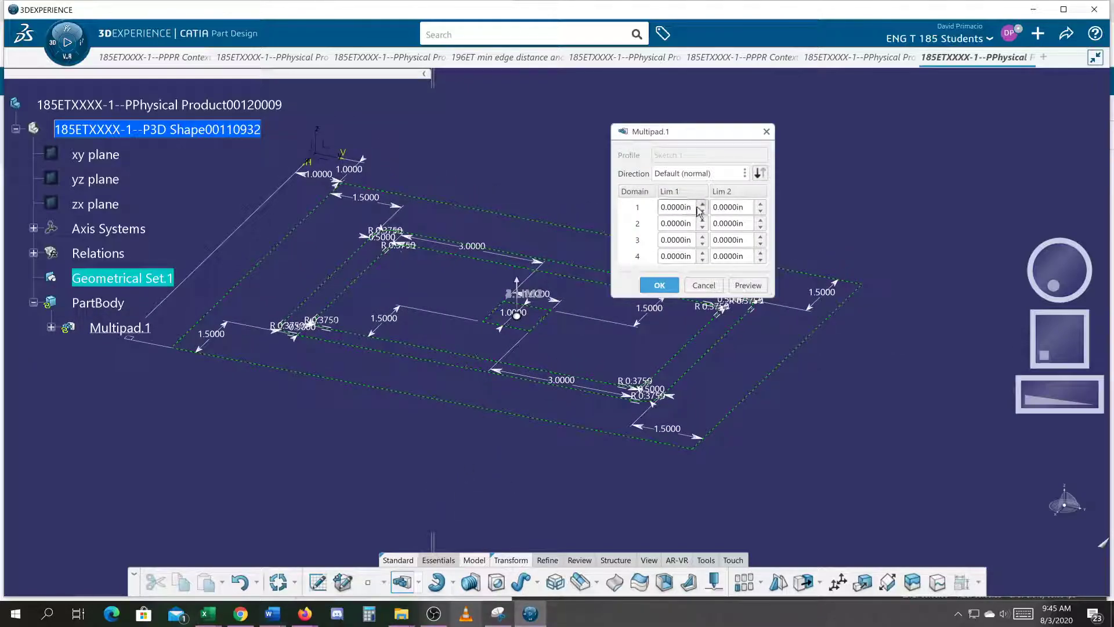
click(625, 207)
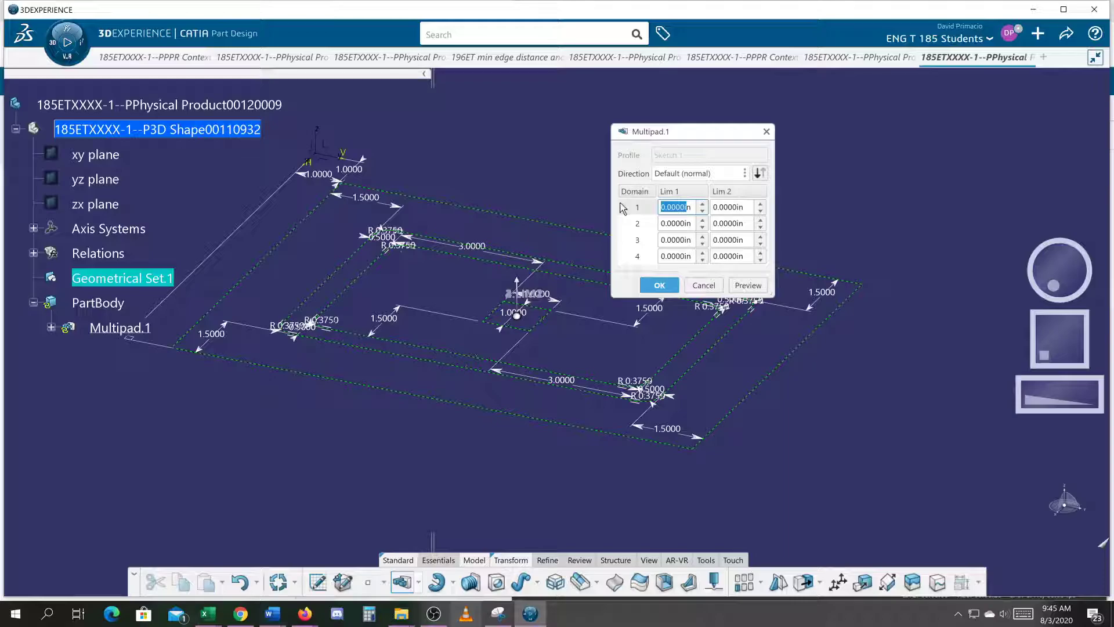
click(746, 286)
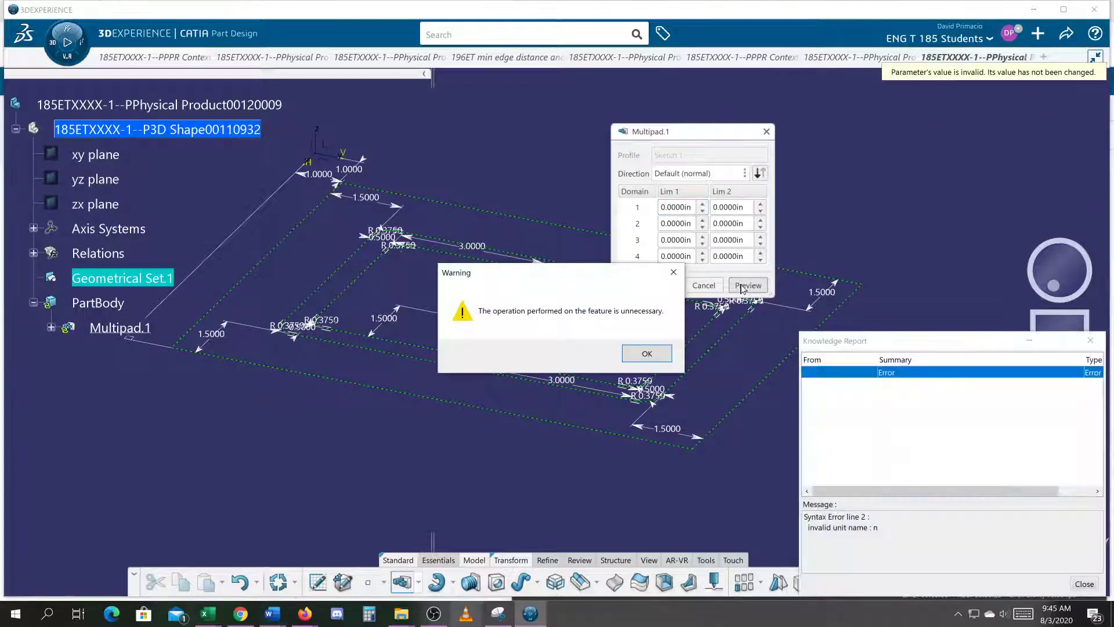
click(643, 352)
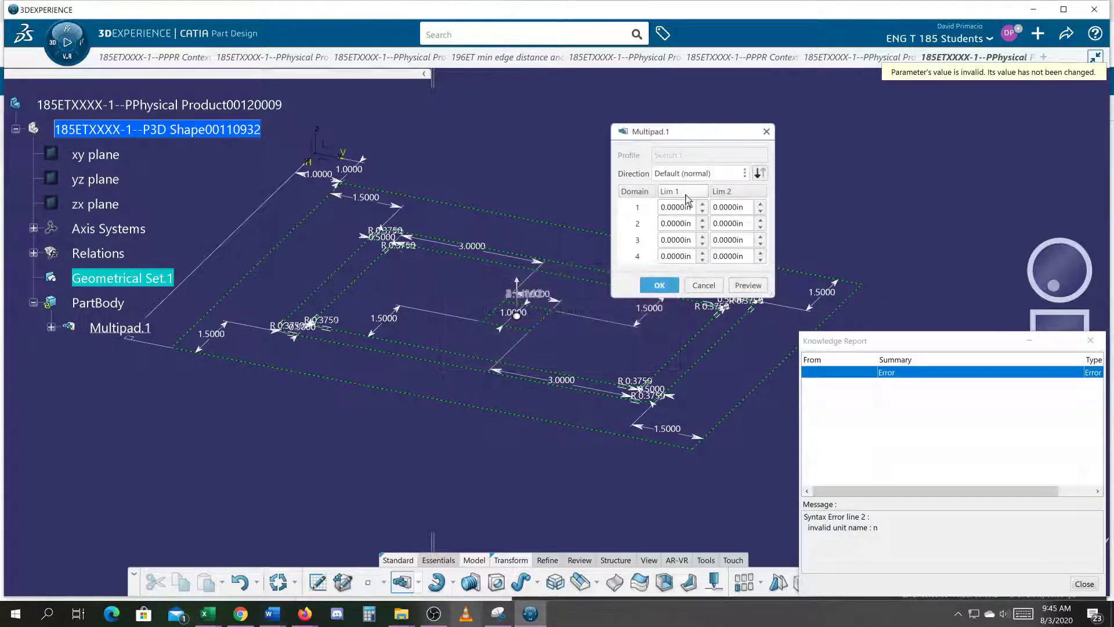
drag(689, 207, 598, 206)
drag(695, 207, 693, 208)
double_click(693, 207)
text(1)
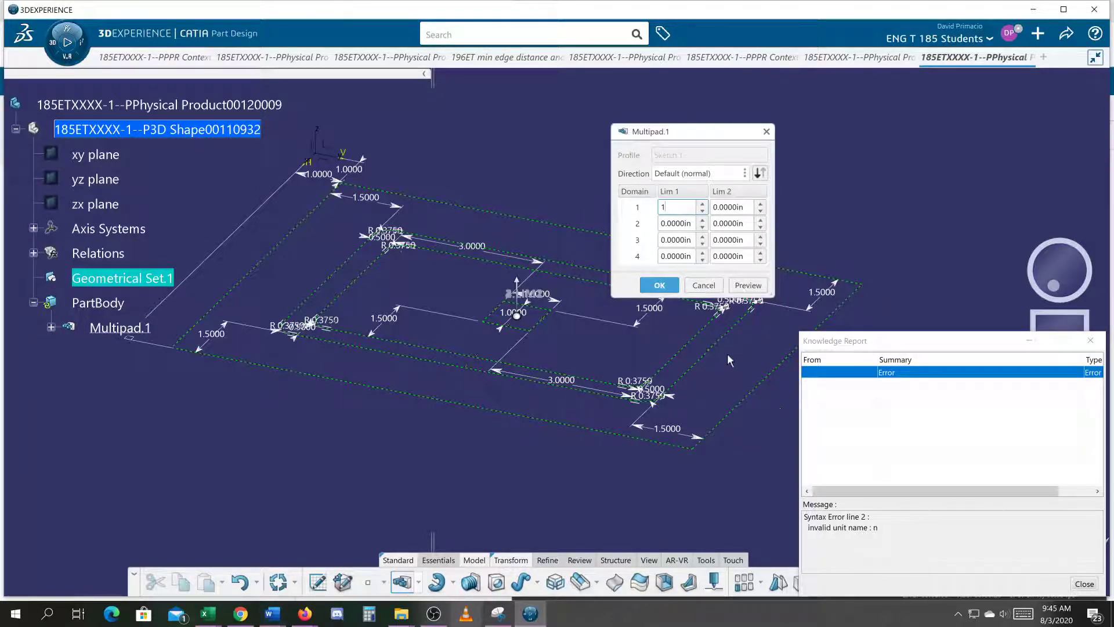
click(747, 285)
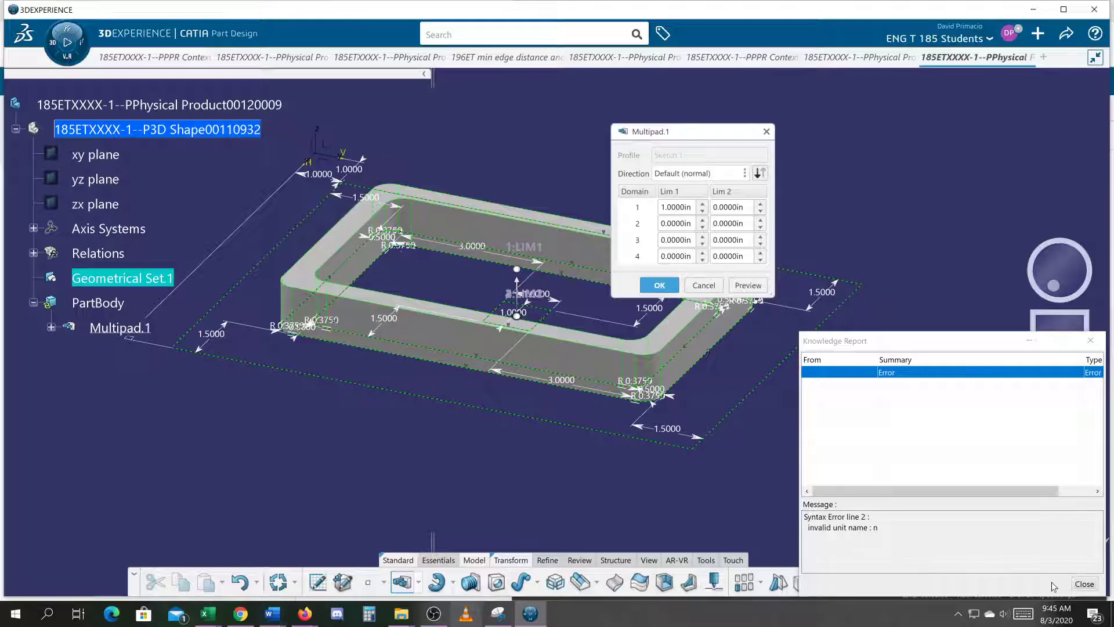
click(1083, 584)
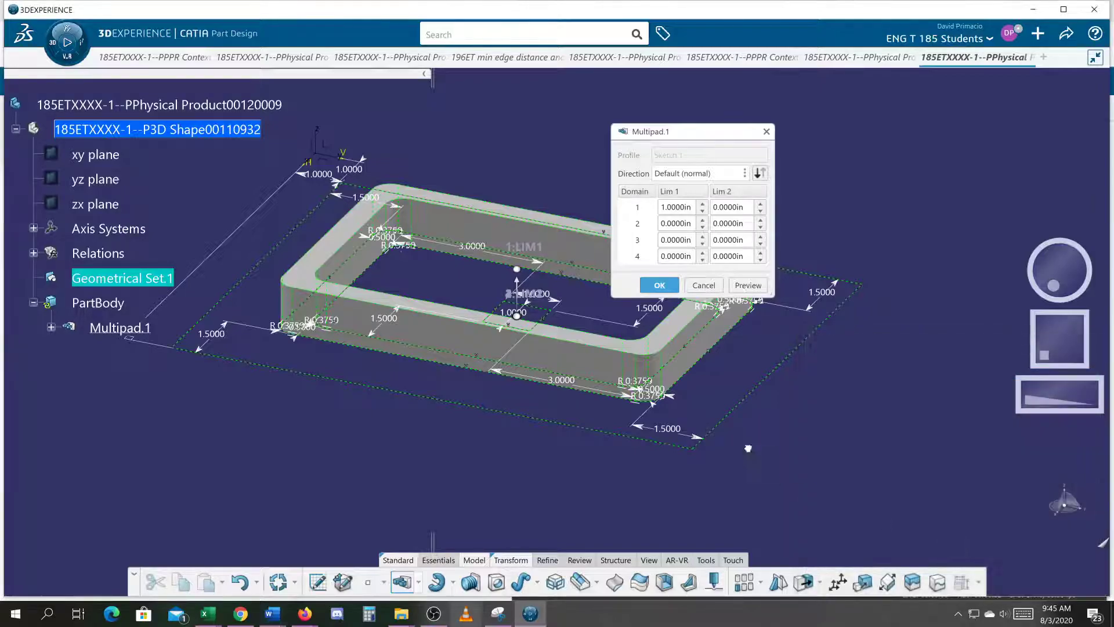
Set the first limit of domain 2, the small centre square, to 0.5 in and preview it.
middle_drag(763, 435, 755, 517)
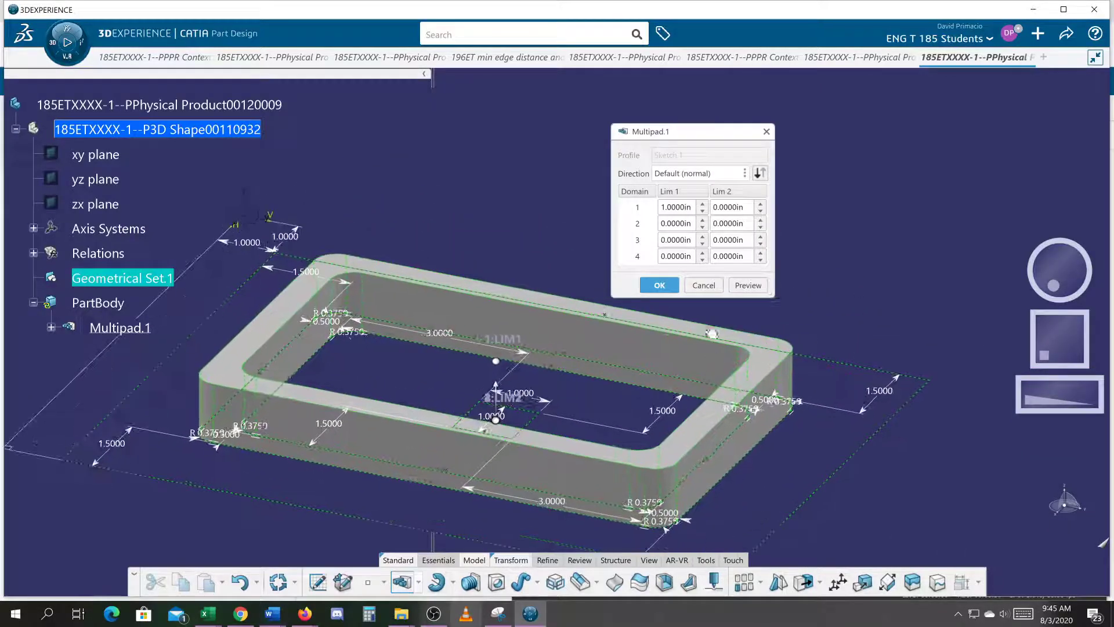
drag(695, 224, 627, 220)
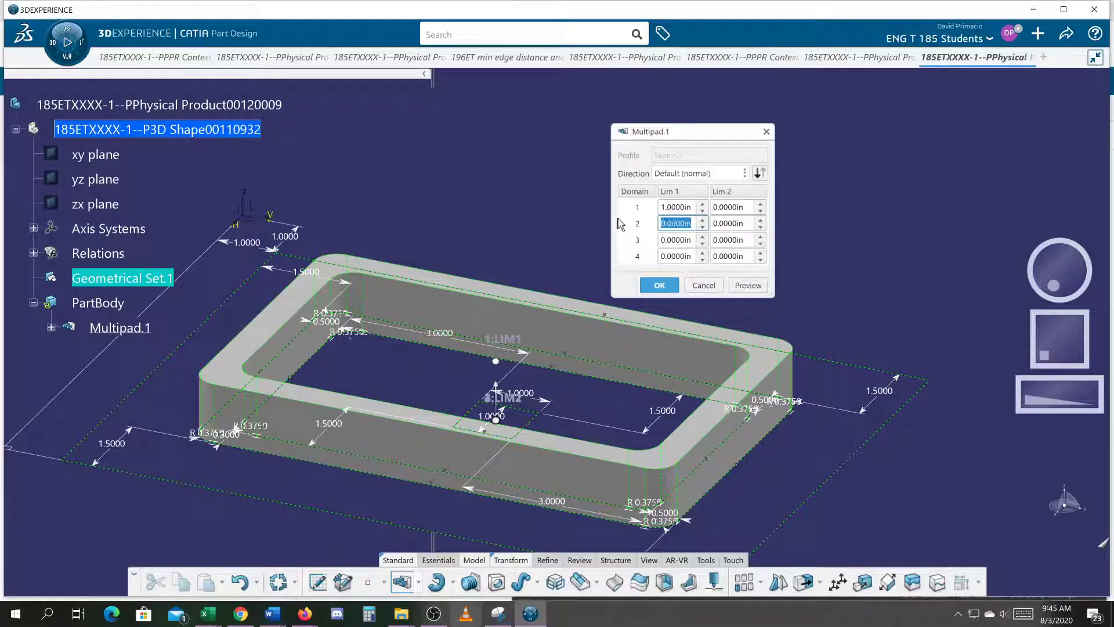
text(.5)
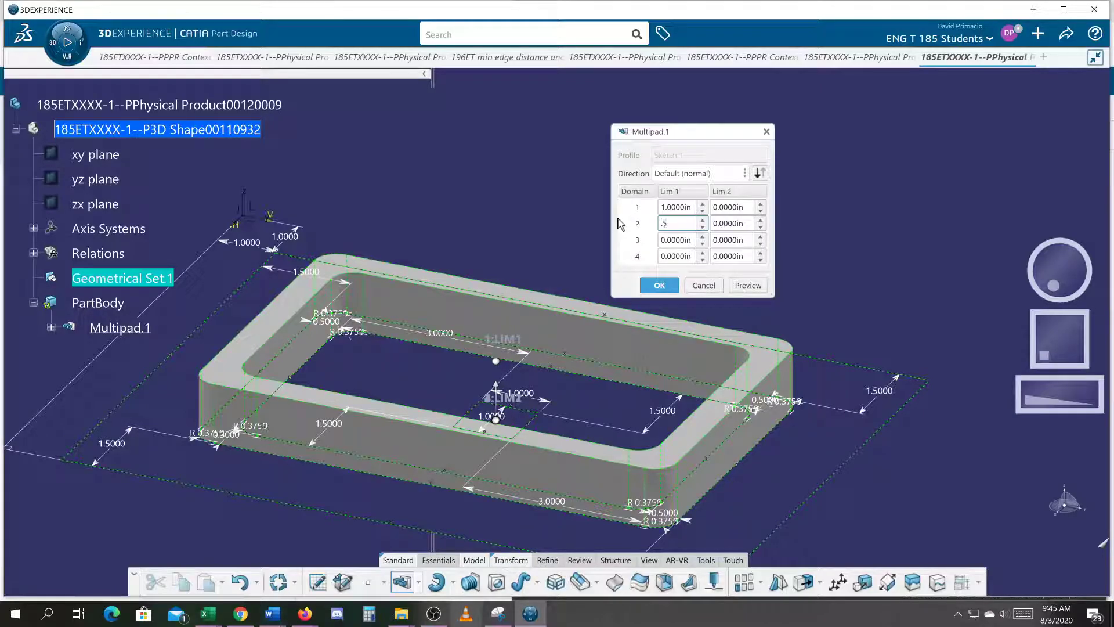
click(749, 289)
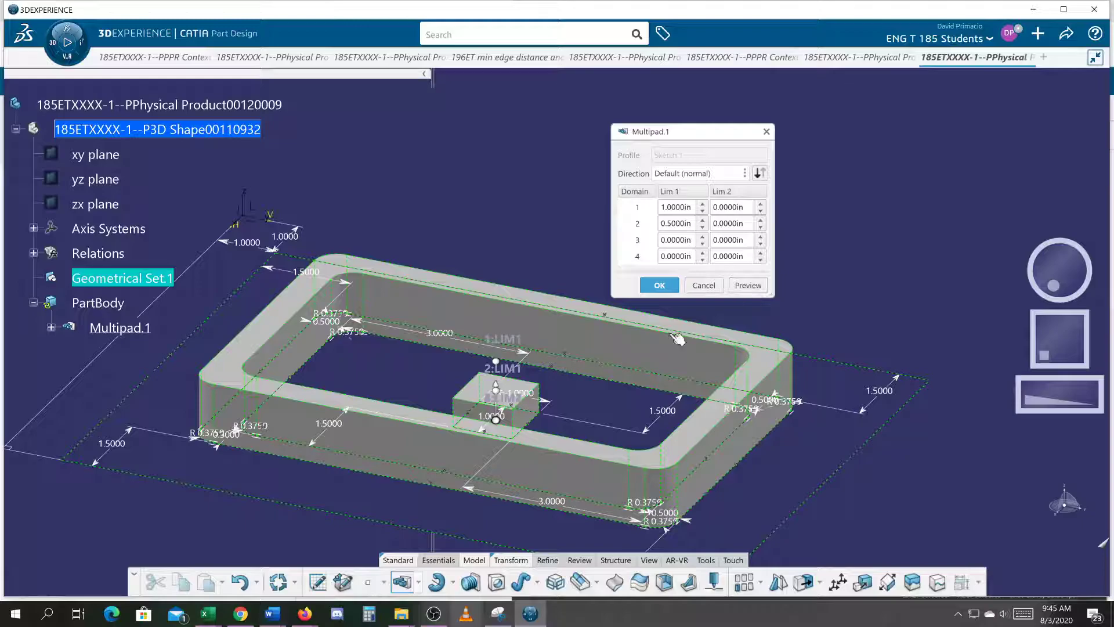
Set the first limit of domain 3, the floor inside the rim, to 0.25 in and preview it.
middle_drag(573, 391, 553, 338)
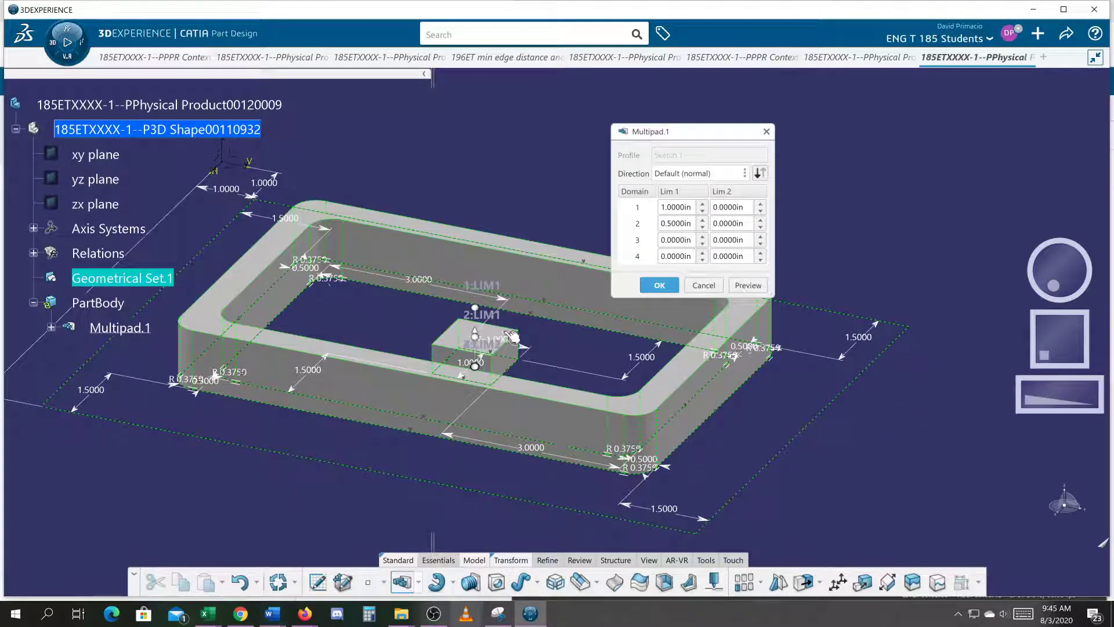
middle_drag(556, 303, 551, 473)
double_click(677, 241)
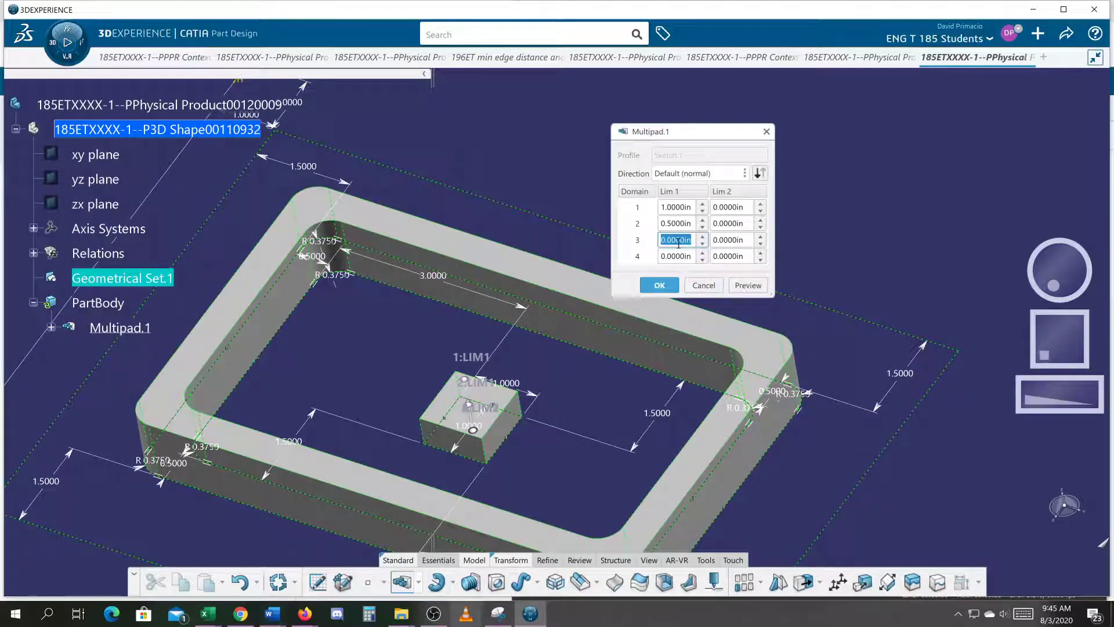
text(.25)
click(754, 290)
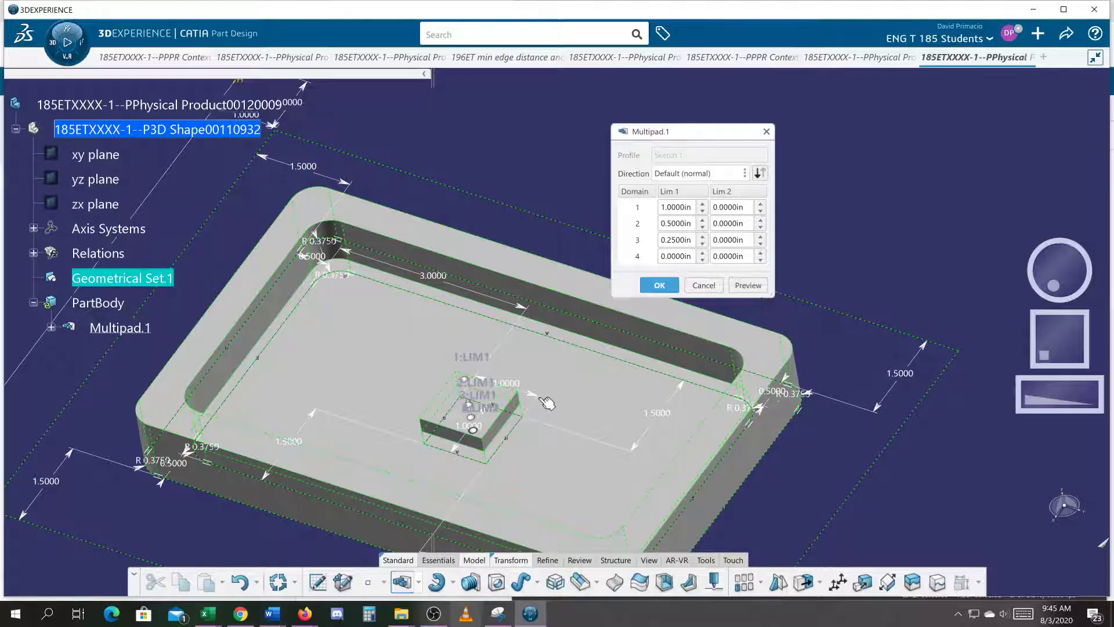
Set the first limit of domain 2, the centre block, to 0.75 in and preview it.
double_click(661, 225)
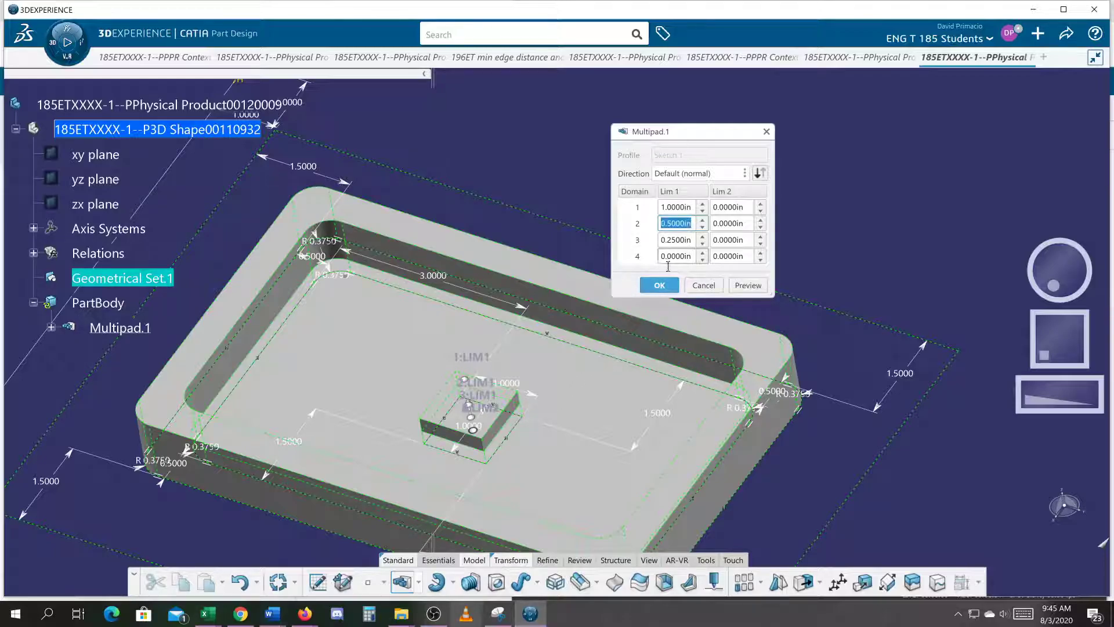
text(.75)
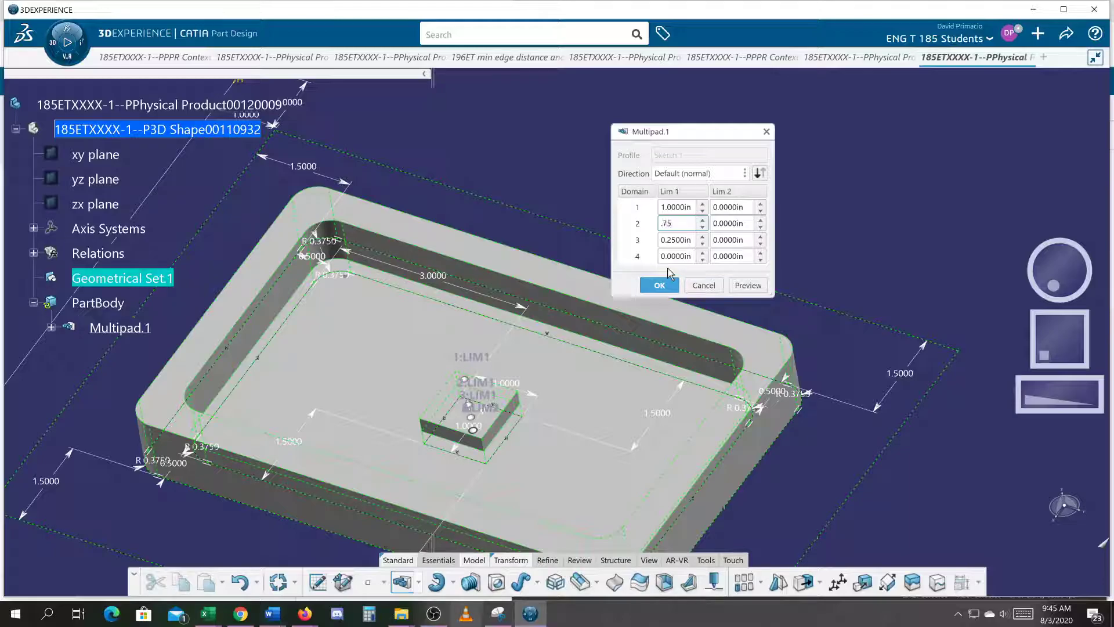
click(747, 285)
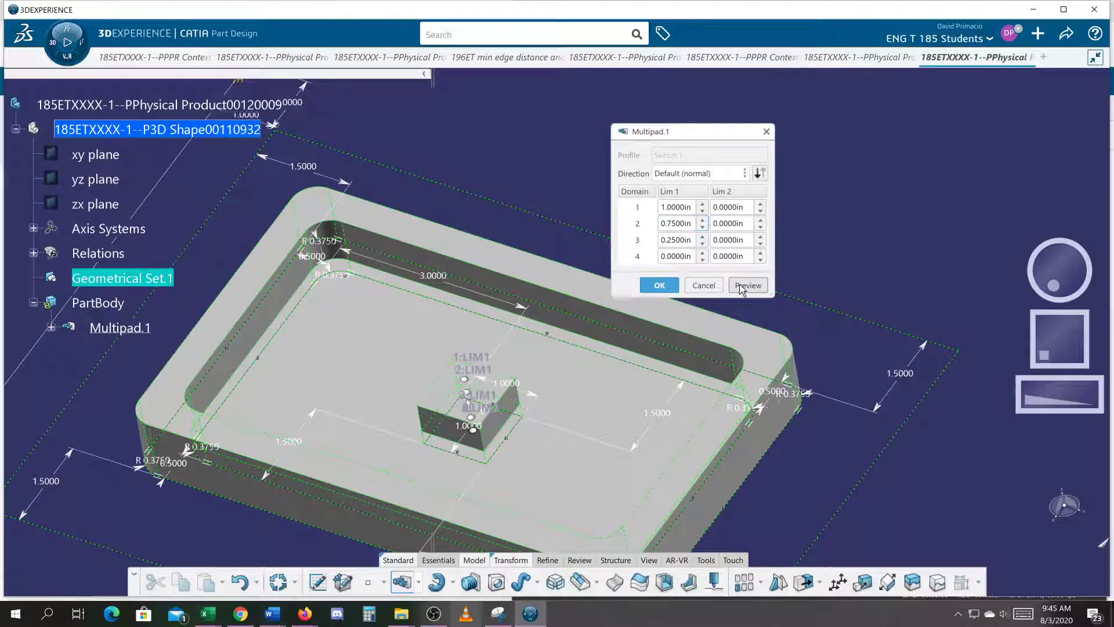
Set the first limits of domain 4 to 0.5 in and domain 3 to 0.25 in, and preview the Multipad.
double_click(686, 254)
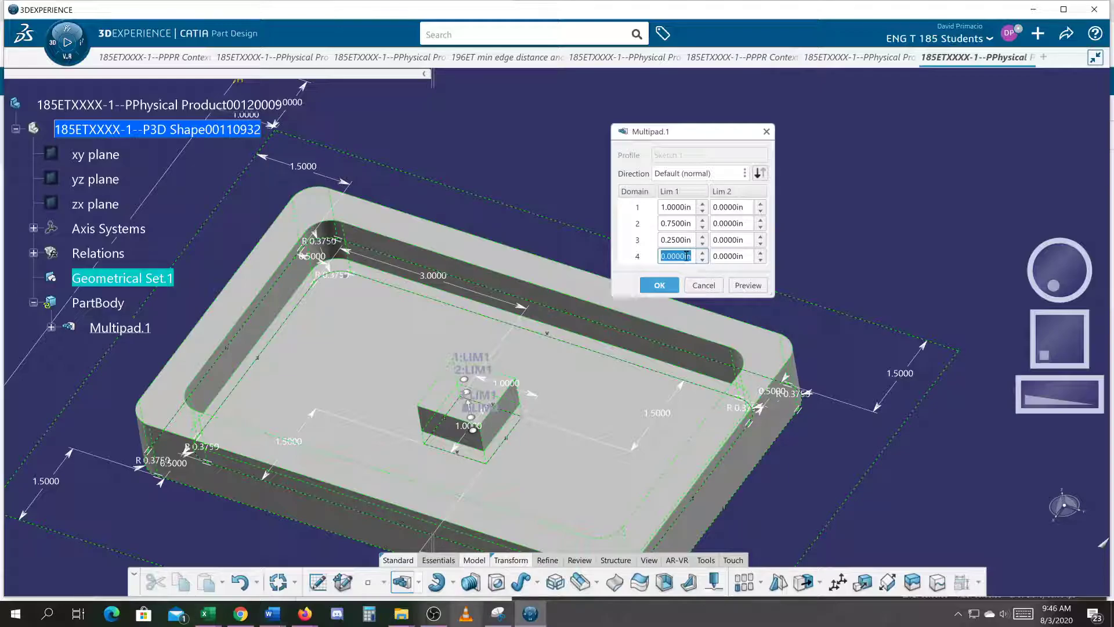
double_click(686, 240)
key(BackSpace)
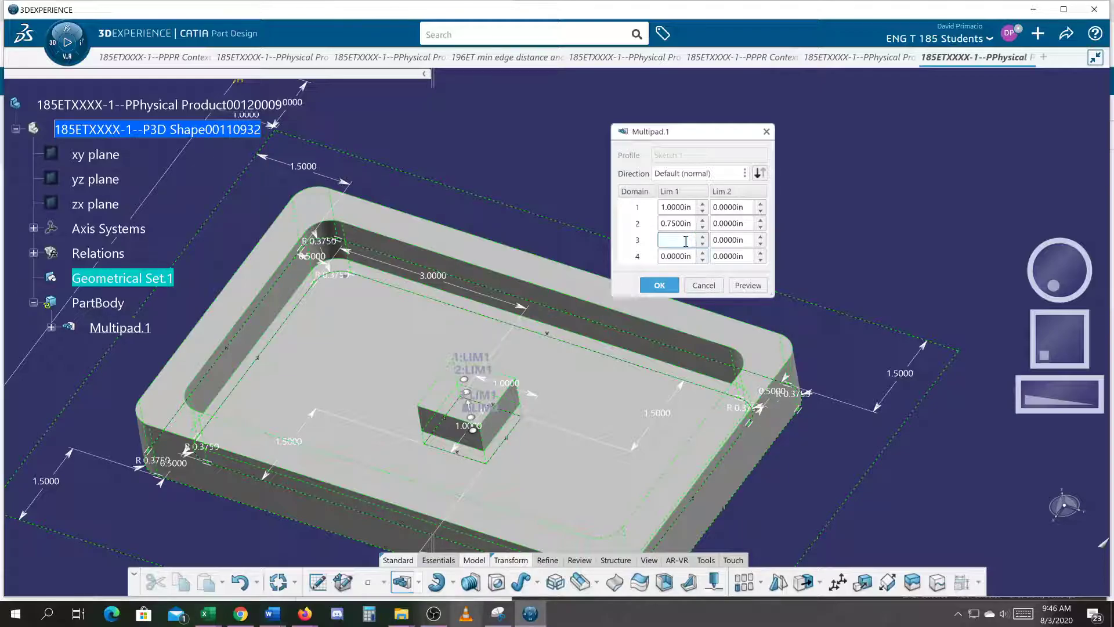
double_click(688, 261)
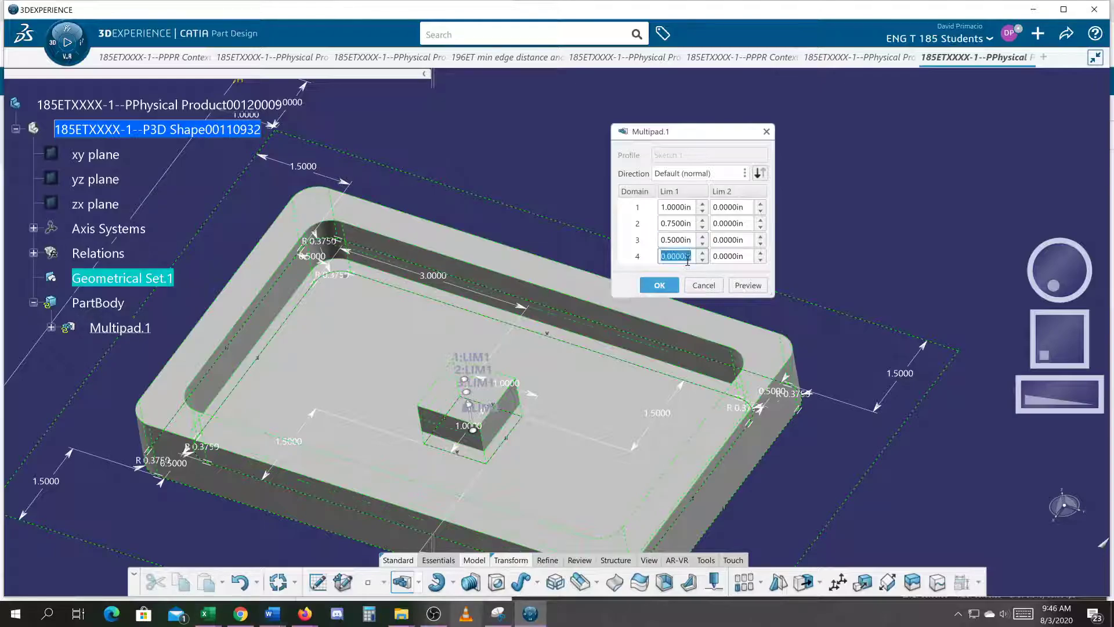
text(.5)
double_click(689, 240)
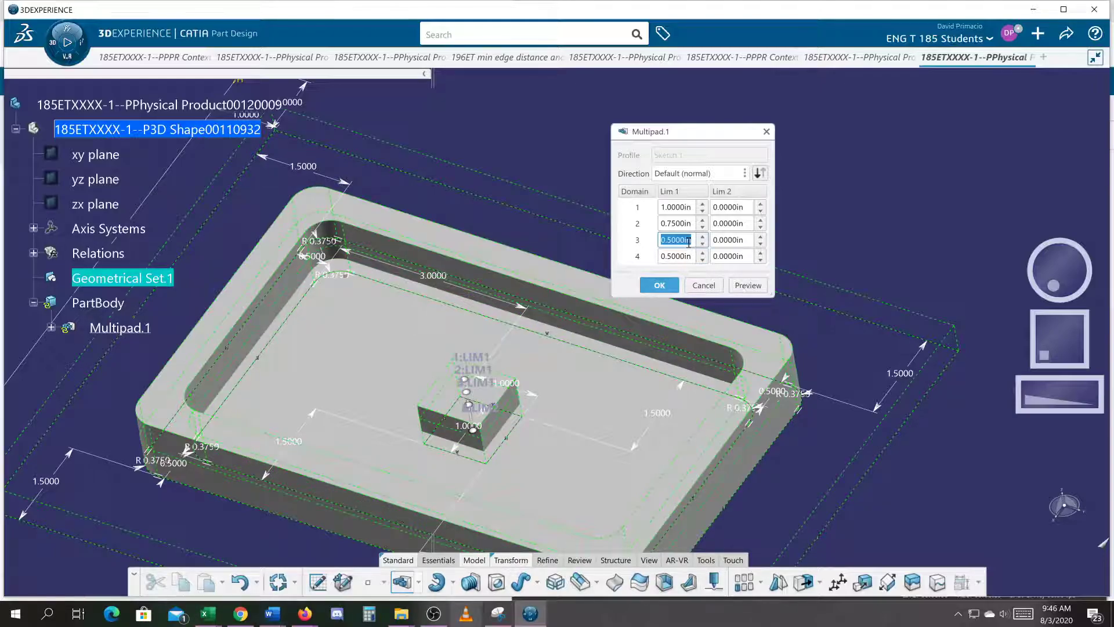
text(.25)
click(736, 282)
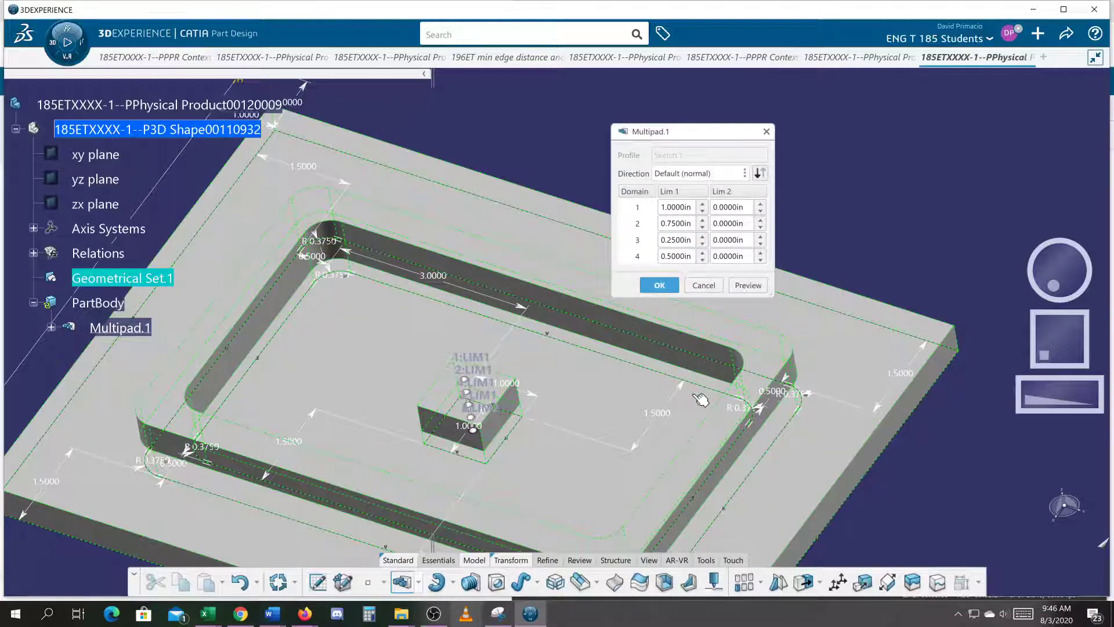
Set domain 4's first limit to 0 in and preview the Multipad without the outer plate.
scroll(556, 372, down, 5)
middle_drag(556, 372, 576, 346)
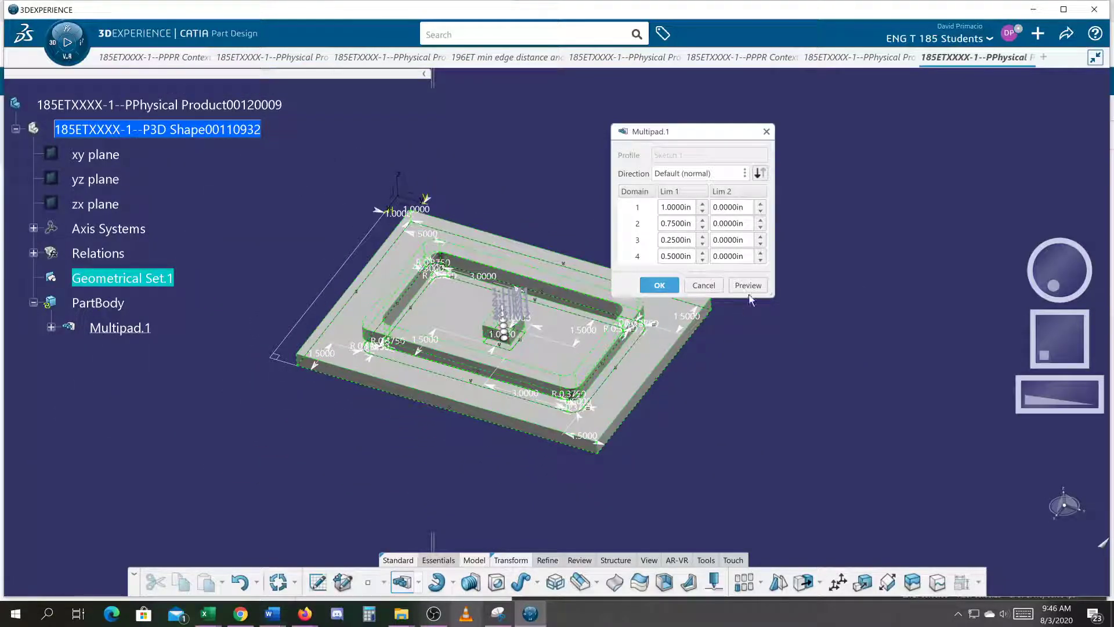
click(684, 254)
double_click(694, 256)
text(0)
click(744, 284)
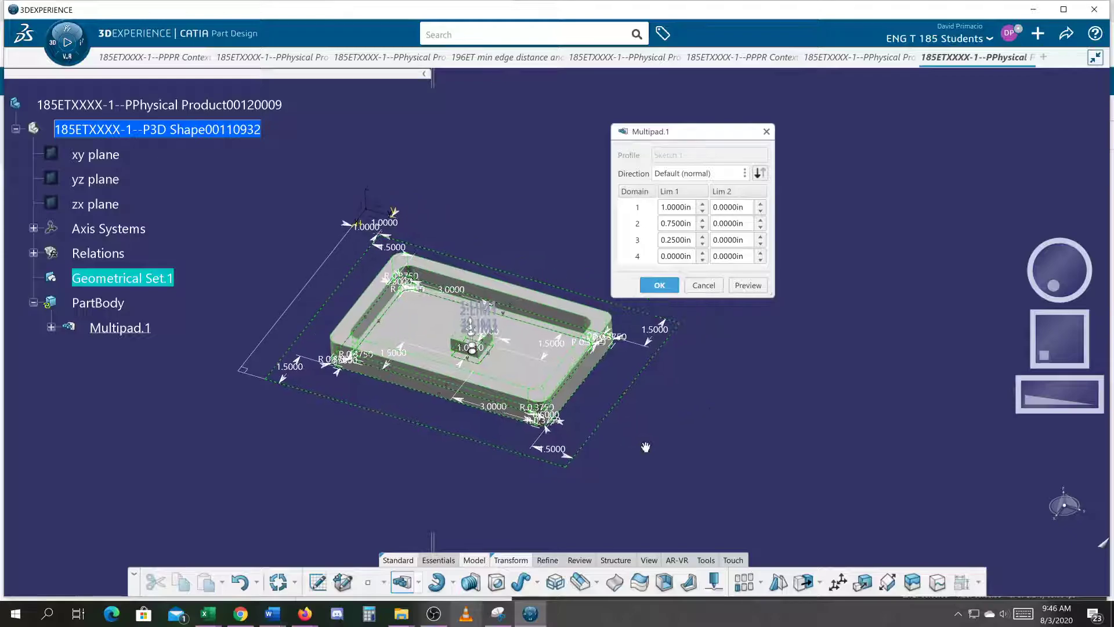
Set the first limits of domain 4 to 1 in and domain 1 to 0.25 in, and preview the Multipad.
middle_drag(466, 402, 468, 447)
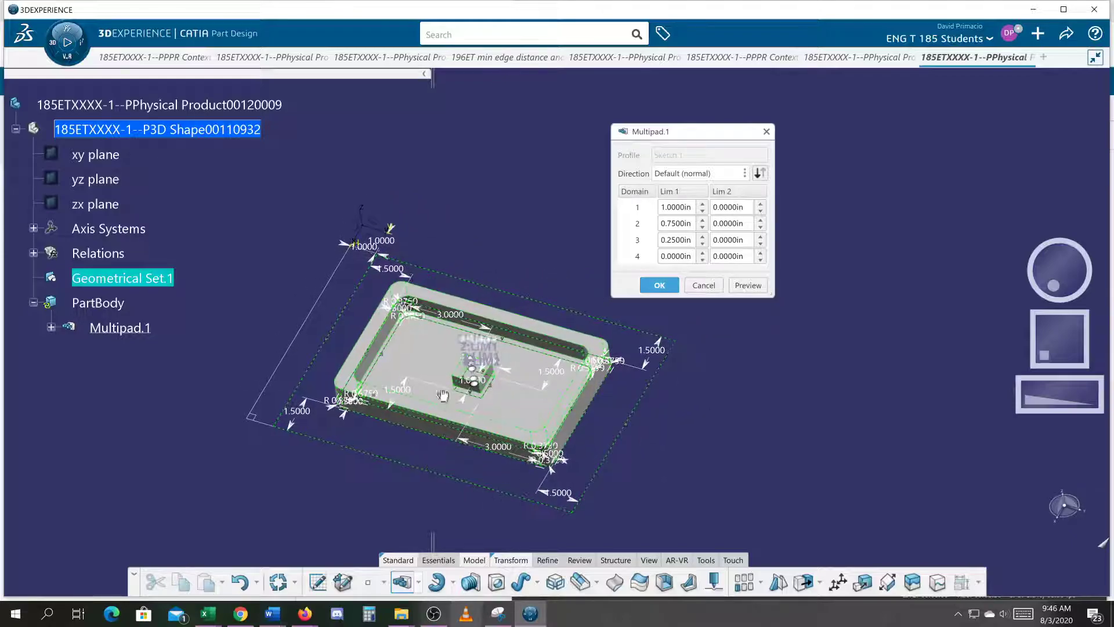
middle_drag(554, 505, 617, 461)
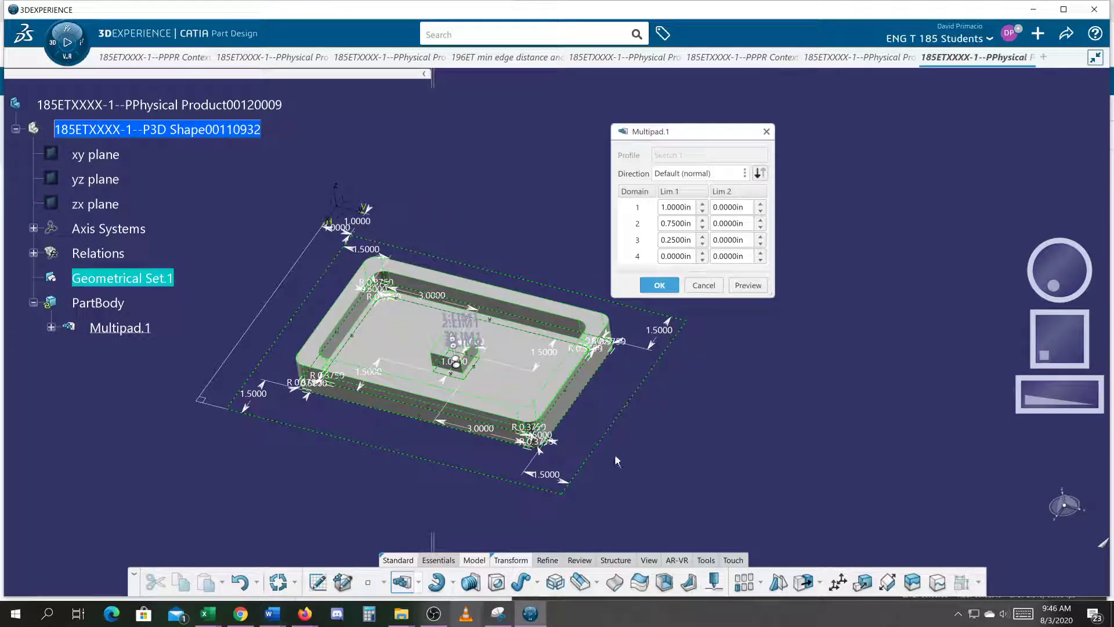
double_click(672, 255)
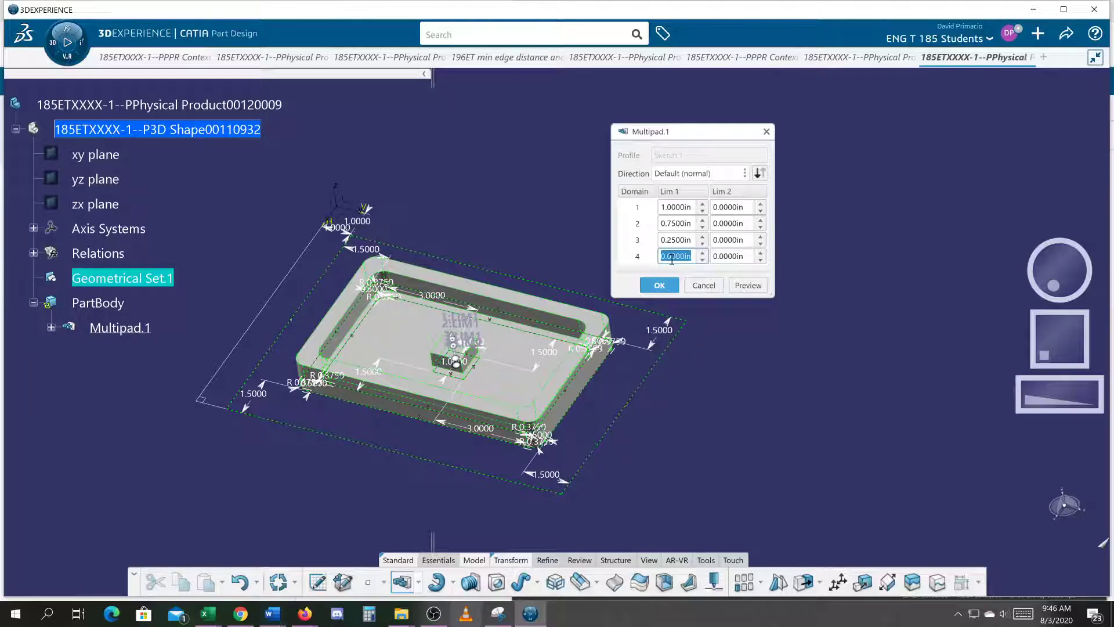
text(1)
double_click(672, 207)
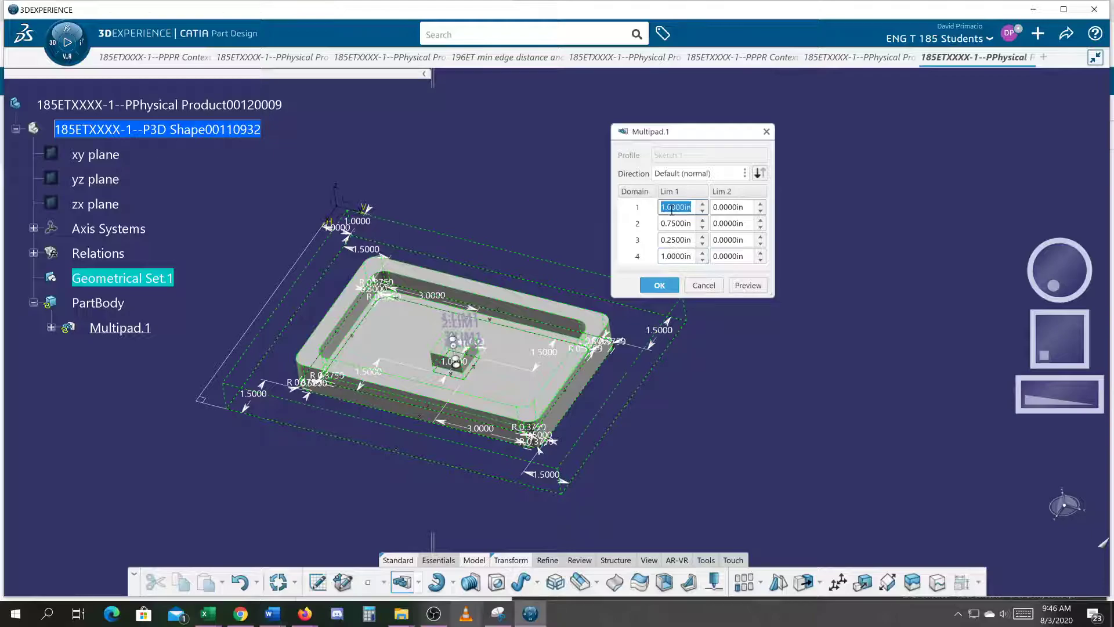
text(.25)
click(747, 284)
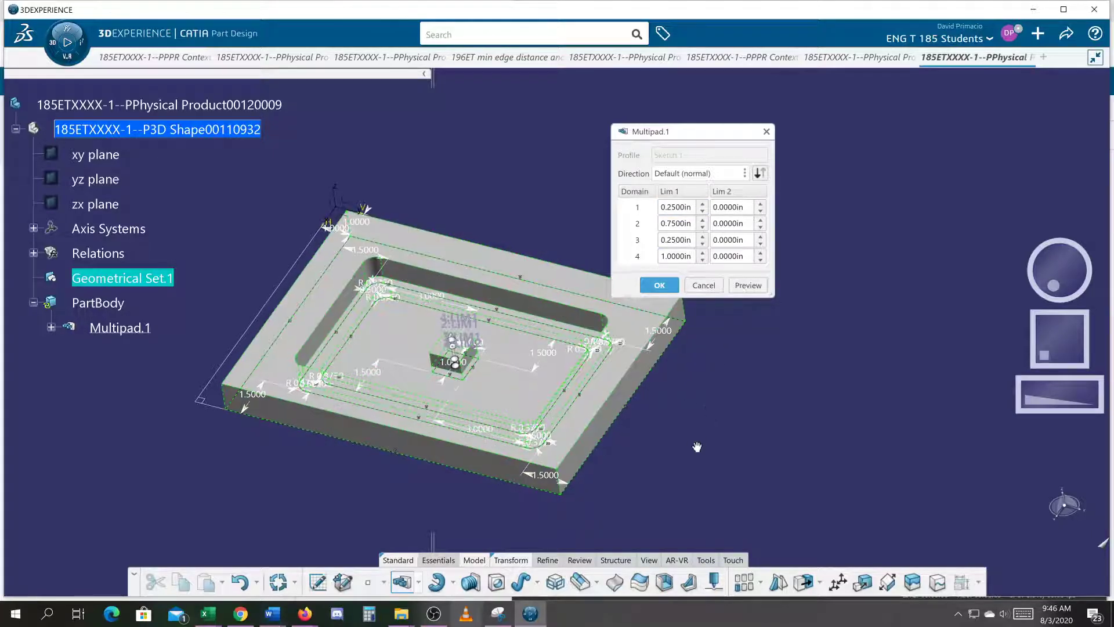
Set domain 3's first limit to 0.5 in and preview the Multipad.
middle_drag(697, 446, 696, 415)
middle_drag(345, 480, 382, 428)
double_click(690, 247)
text(.5)
click(748, 285)
Move the Multipad dialog clear of the model, set domain 1's first limit to 0.5 in and preview it.
middle_drag(504, 413, 401, 445)
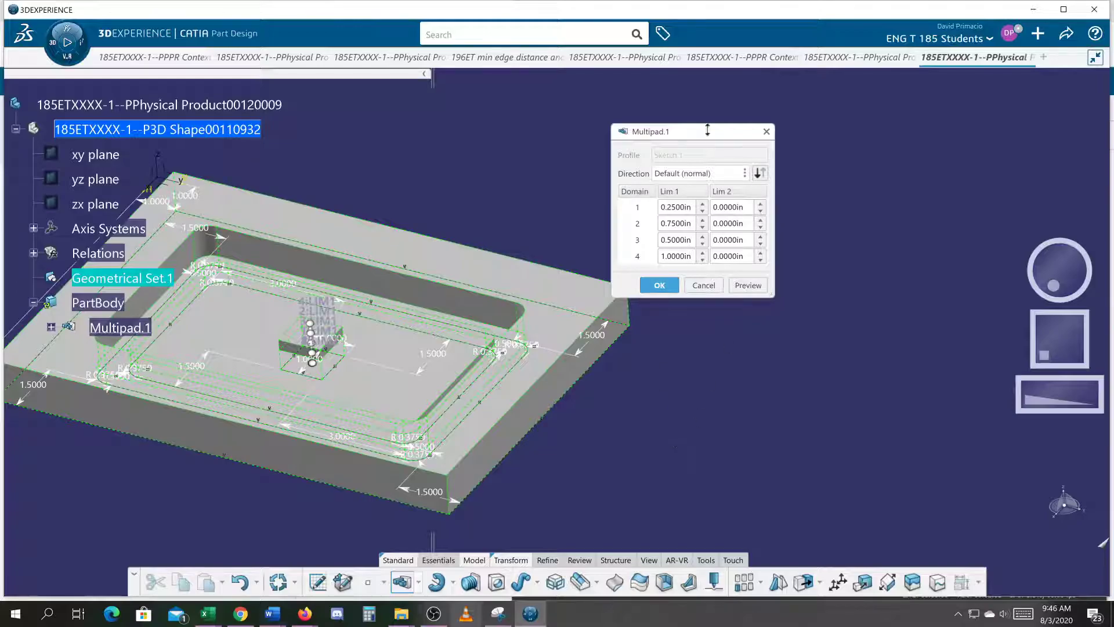
drag(710, 138, 969, 105)
middle_drag(651, 426, 845, 369)
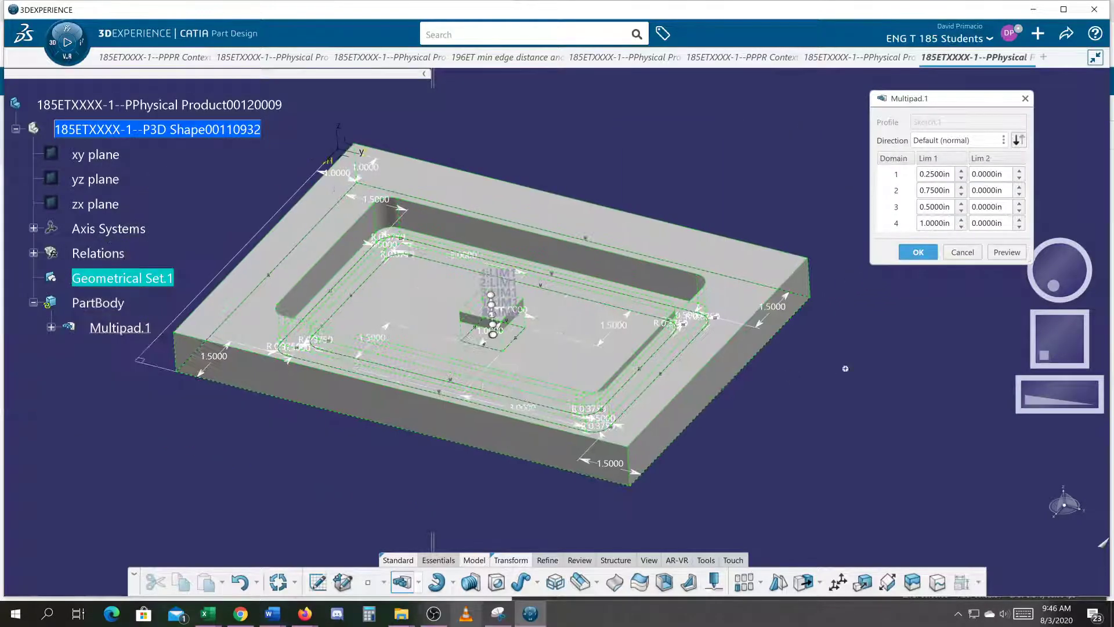
middle_drag(294, 511, 337, 491)
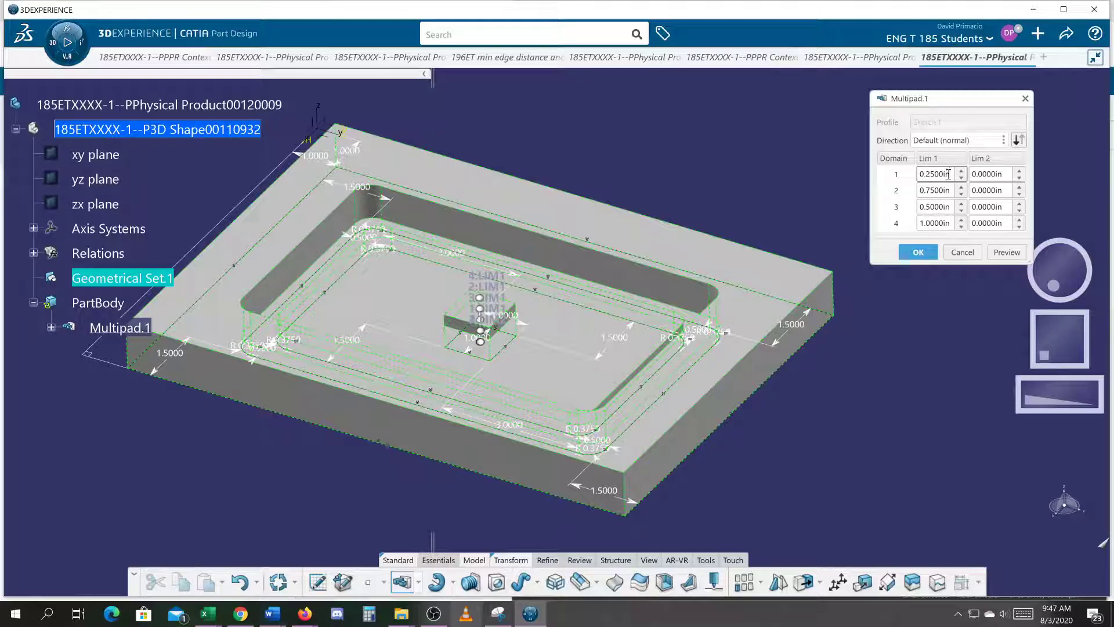
drag(949, 173, 917, 174)
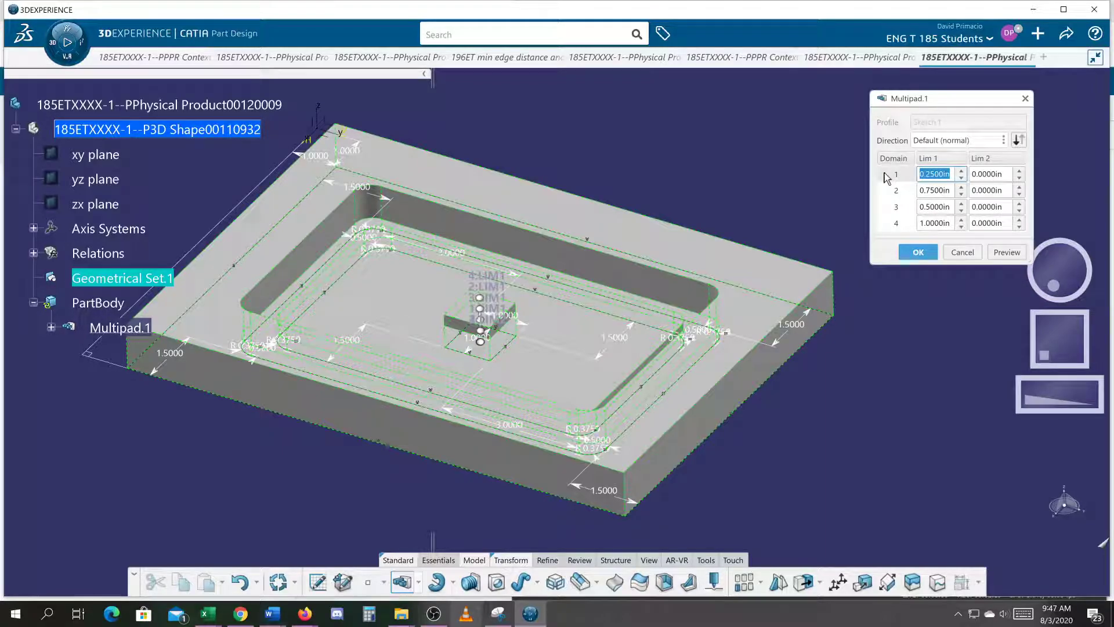
key(BackSpace)
text(.5)
click(1006, 251)
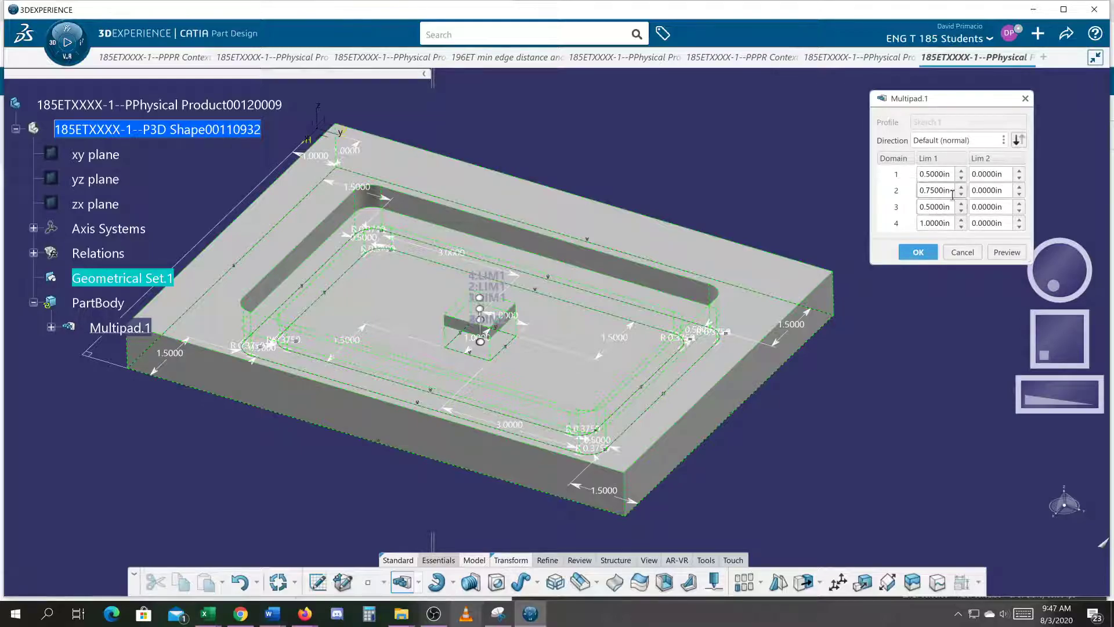
Set domain 1's first limit to 0.25 in and preview the Multipad.
drag(951, 207, 873, 204)
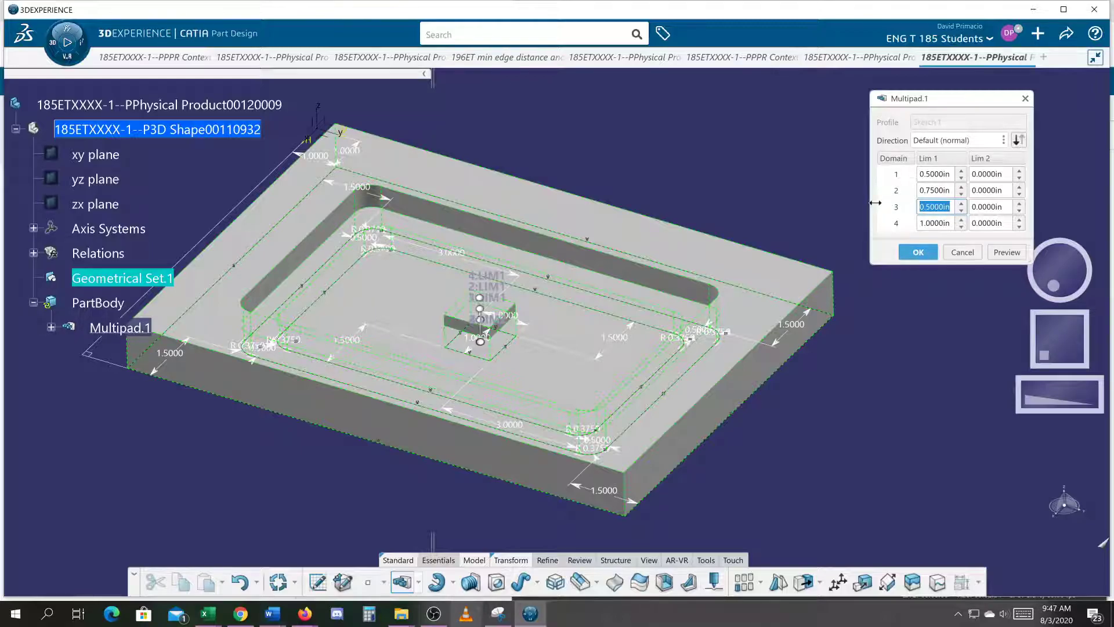
click(925, 175)
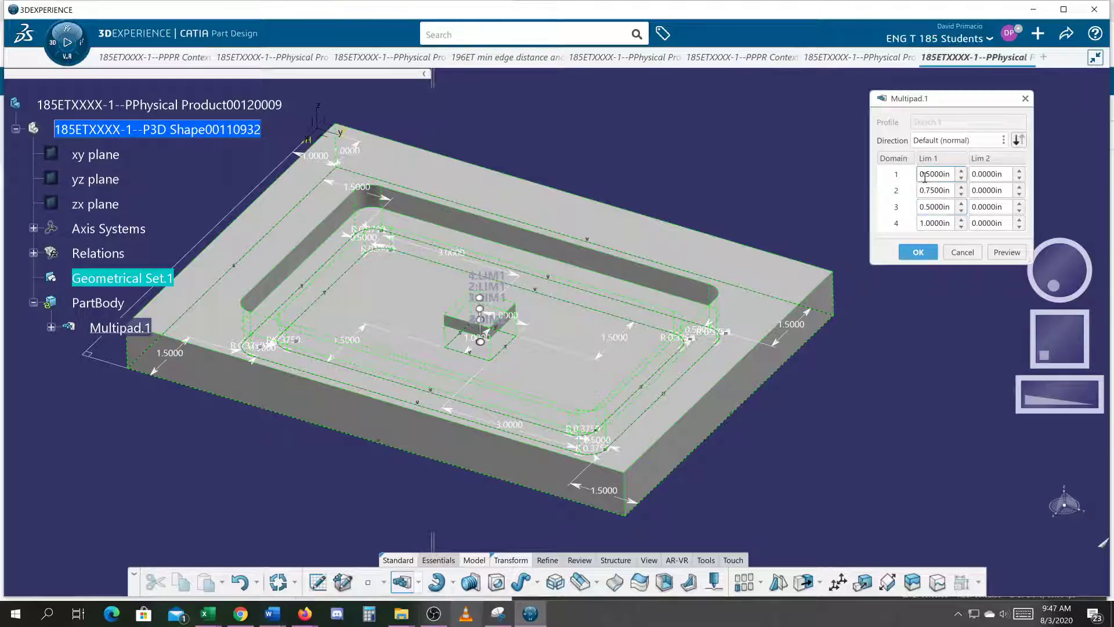
double_click(928, 174)
text(.25)
click(1005, 252)
middle_drag(631, 412, 542, 301)
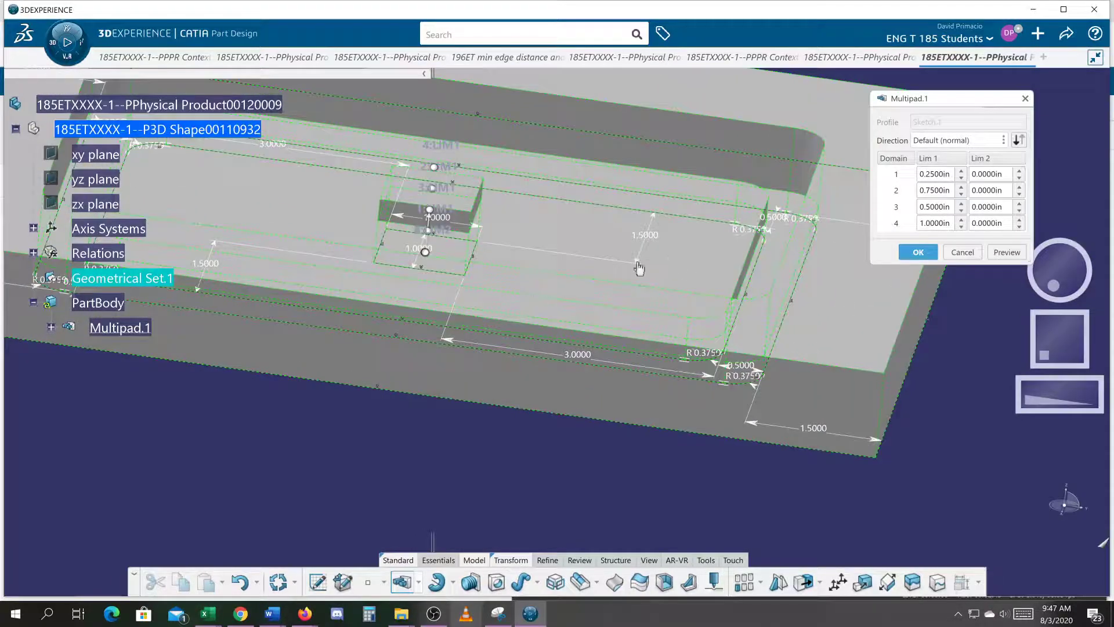
middle_drag(656, 266, 569, 263)
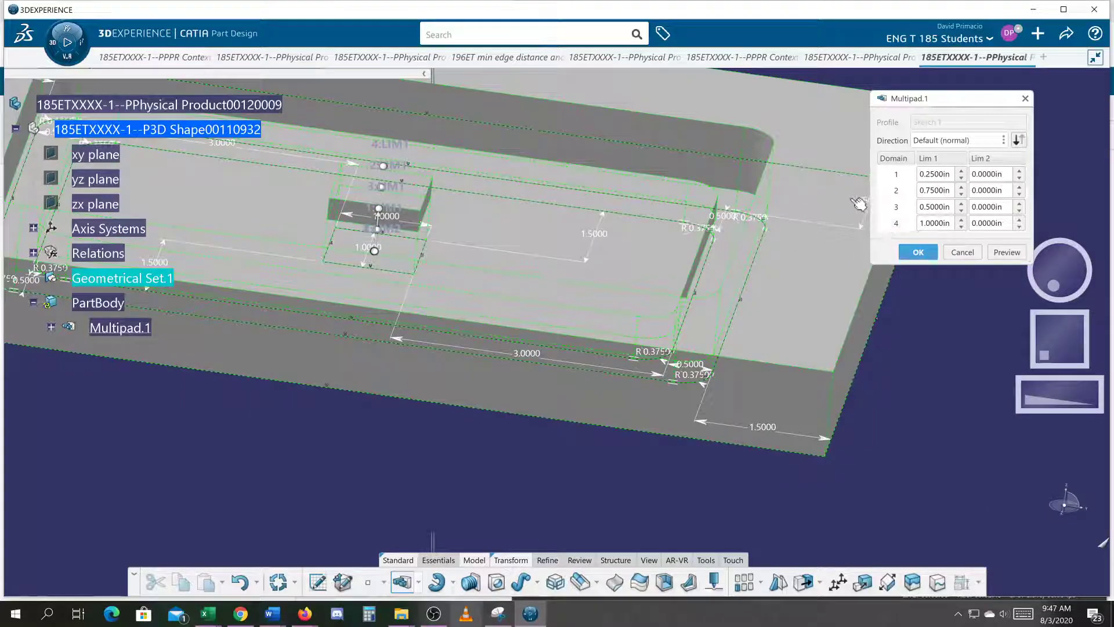
Set the first limits of domain 1 to 0.5 in and domain 3 to 0.25 in, preview and accept the Multipad.
click(928, 174)
double_click(933, 174)
text(0.5)
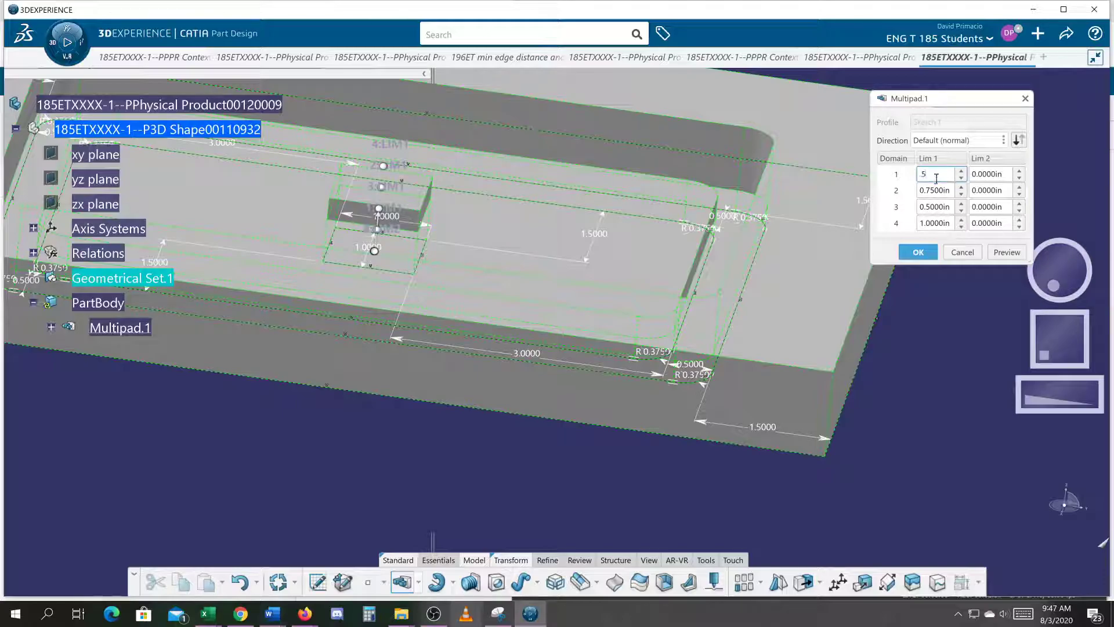
double_click(934, 206)
key(BackSpace)
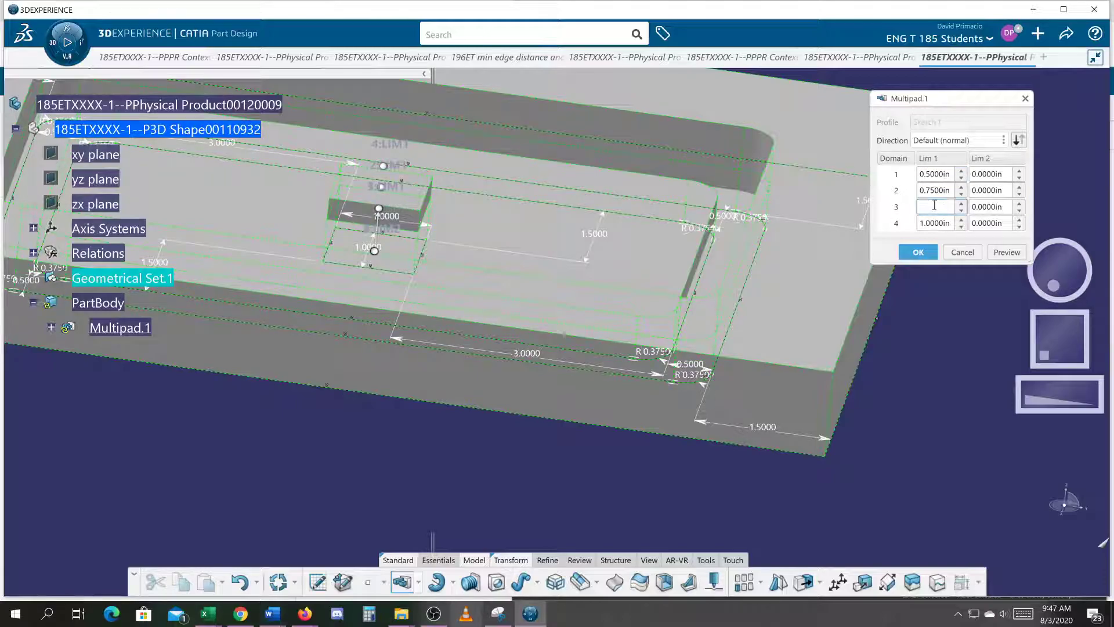
text(.25)
click(1001, 252)
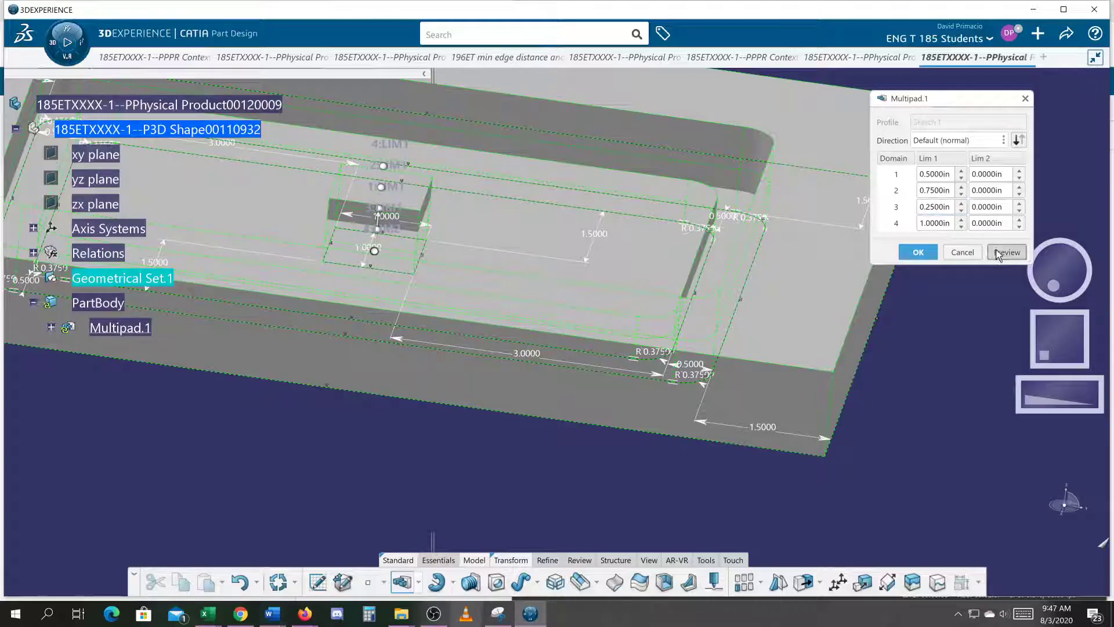
scroll(751, 290, down, 5)
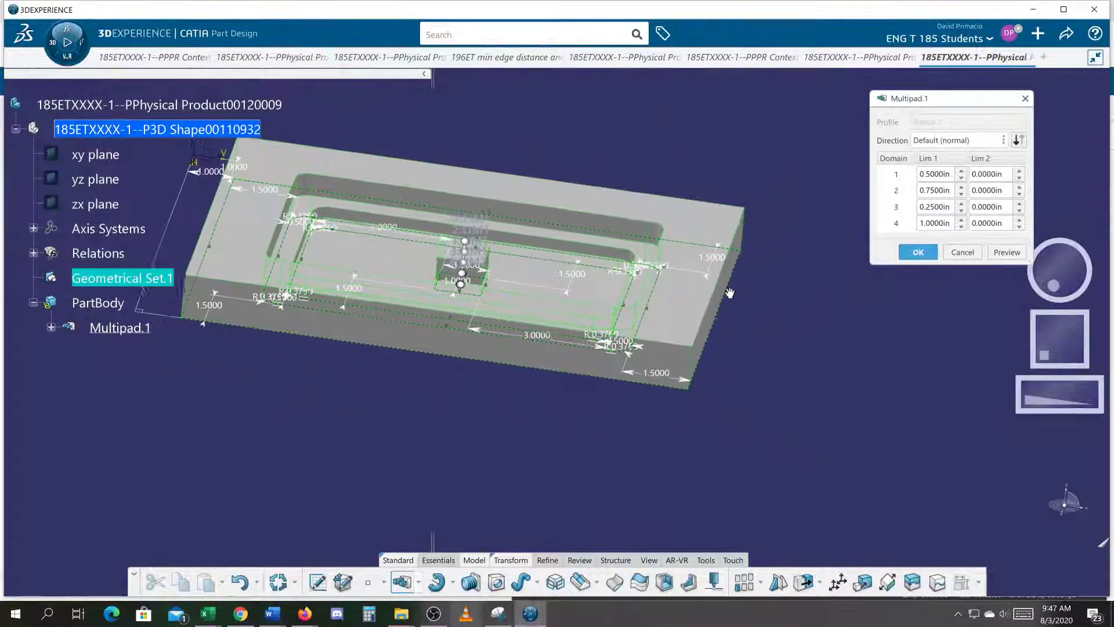
middle_drag(521, 326, 581, 316)
click(917, 252)
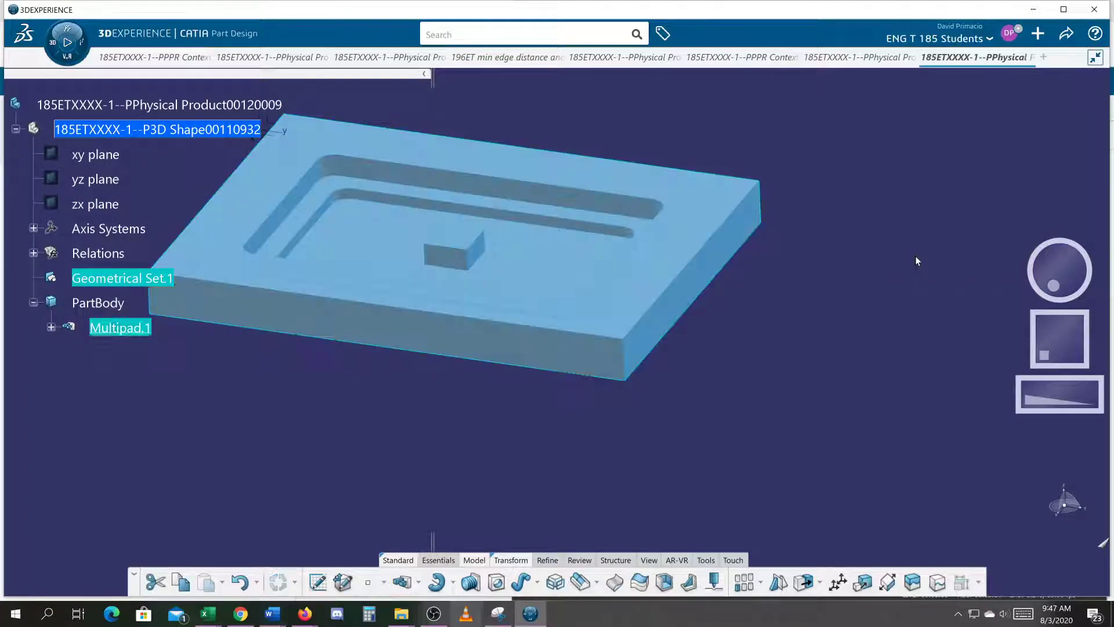
Change the part's display style to Shading with Edges.
middle_drag(617, 439, 683, 534)
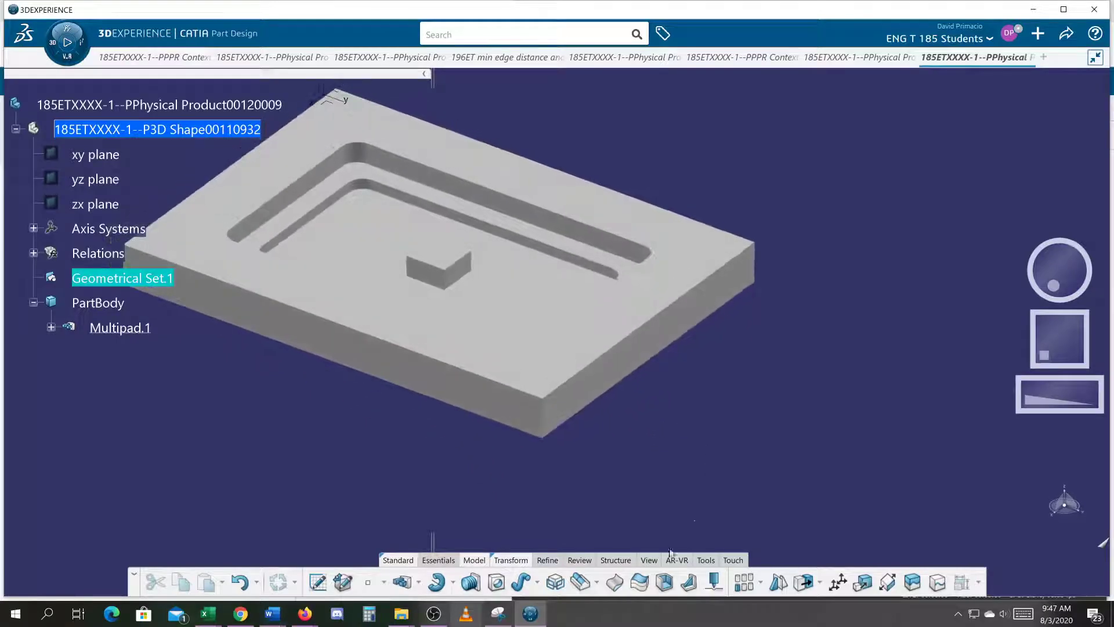
click(648, 560)
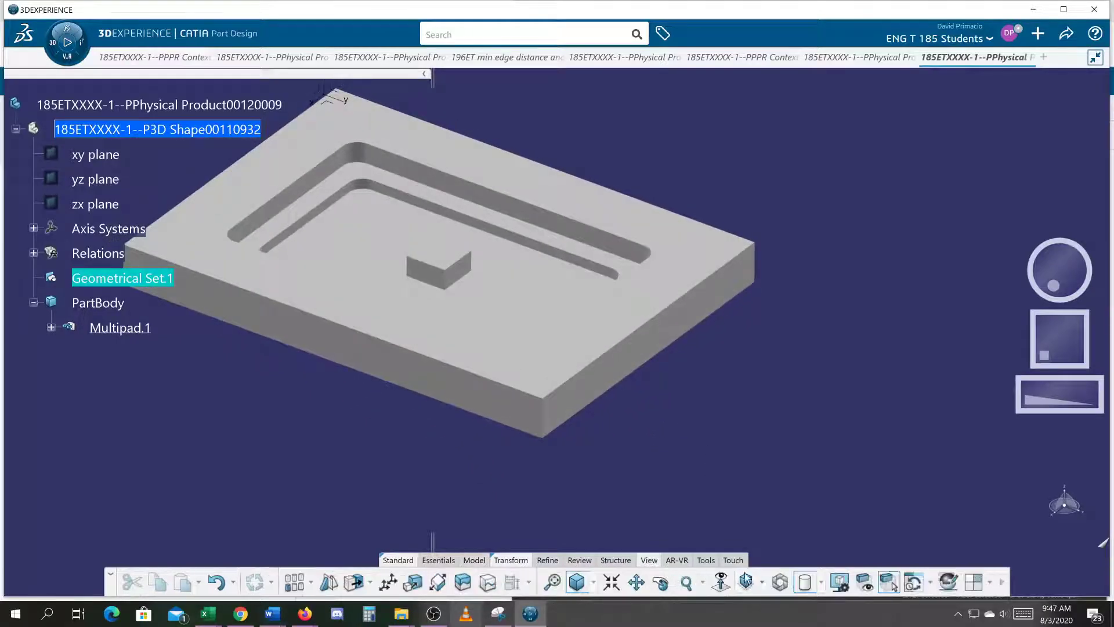
click(821, 582)
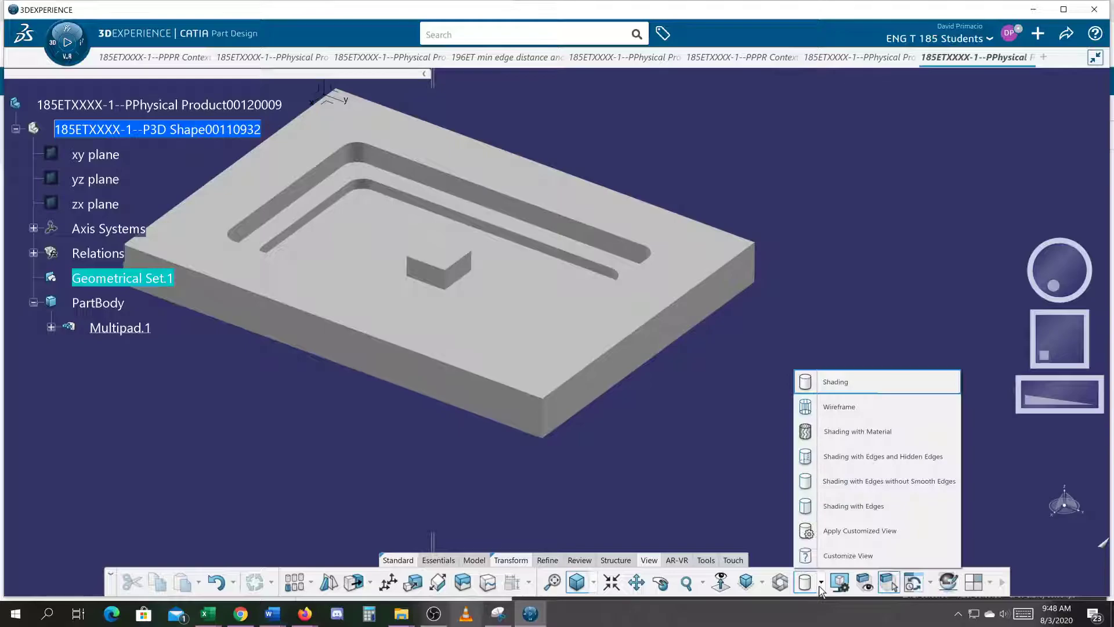
click(841, 511)
mouse_move(667, 443)
middle_down()
mouse_move(827, 382)
mouse_move(539, 428)
mouse_move(646, 359)
mouse_move(658, 477)
mouse_move(704, 482)
mouse_move(676, 477)
mouse_move(771, 466)
mouse_move(828, 366)
middle_up()
middle_drag(421, 509, 489, 437)
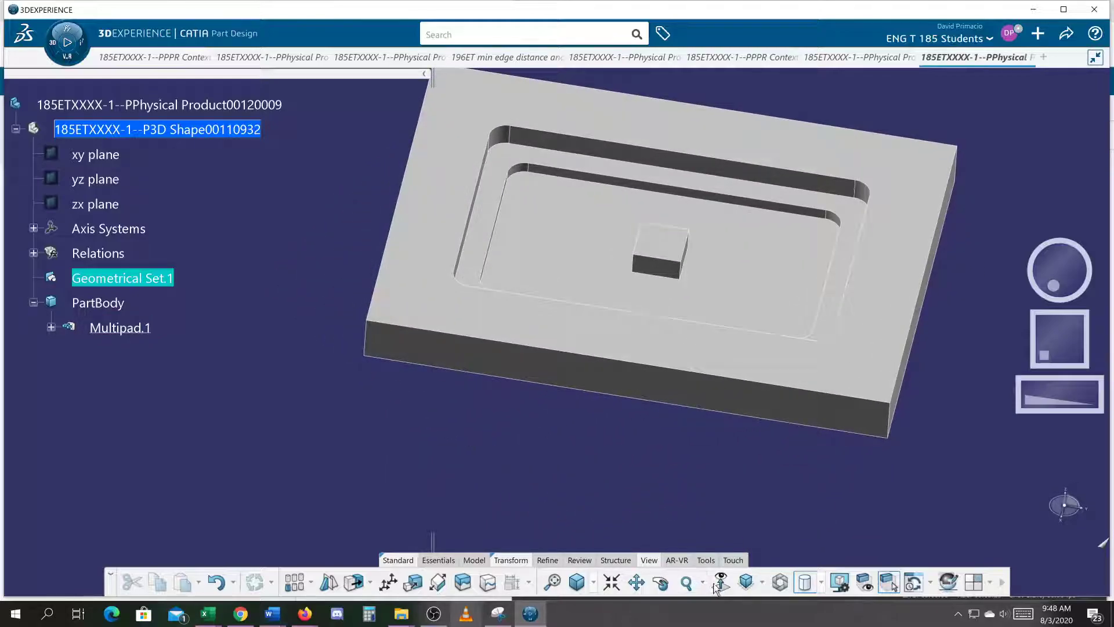
Place a hole on the plate's top outer face near a corner, about 0.87 in and 0.77 in from the two edges.
click(474, 560)
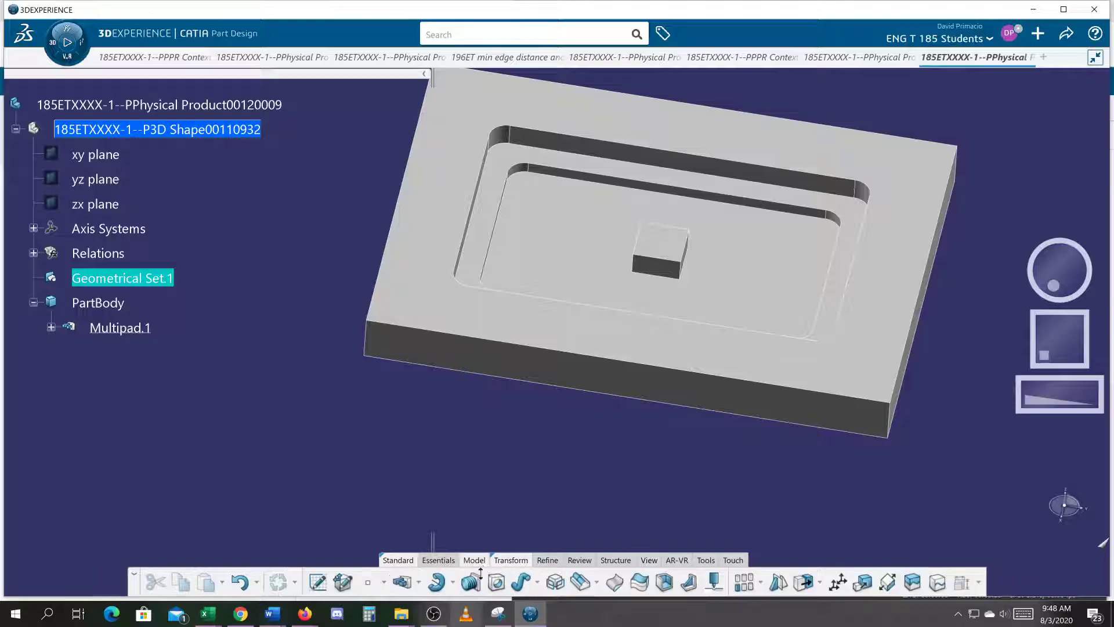
click(496, 582)
click(406, 328)
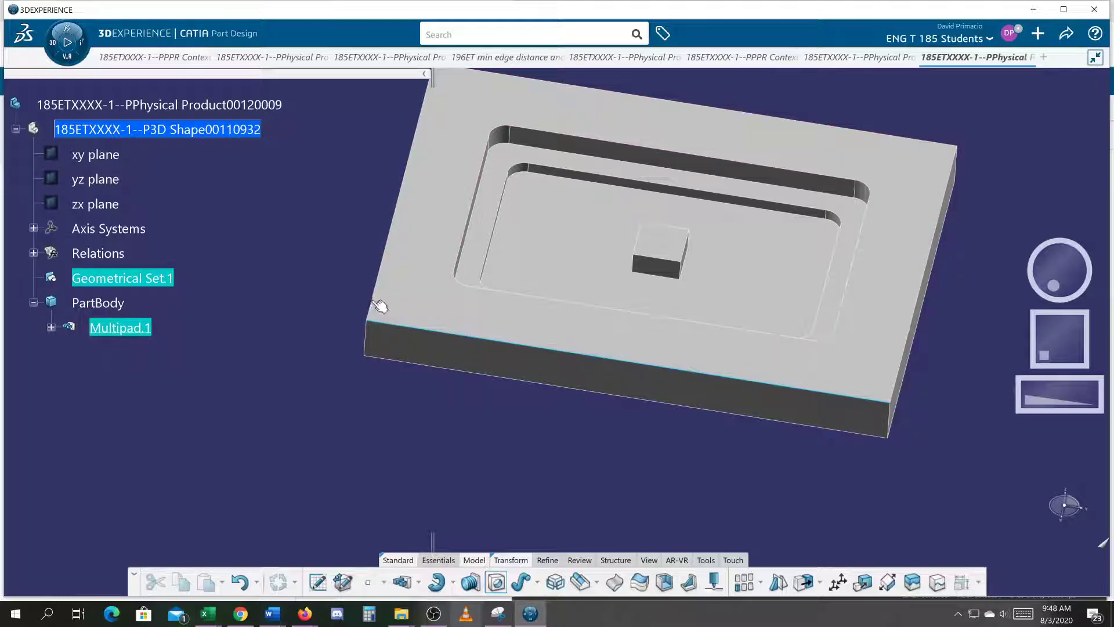
click(416, 303)
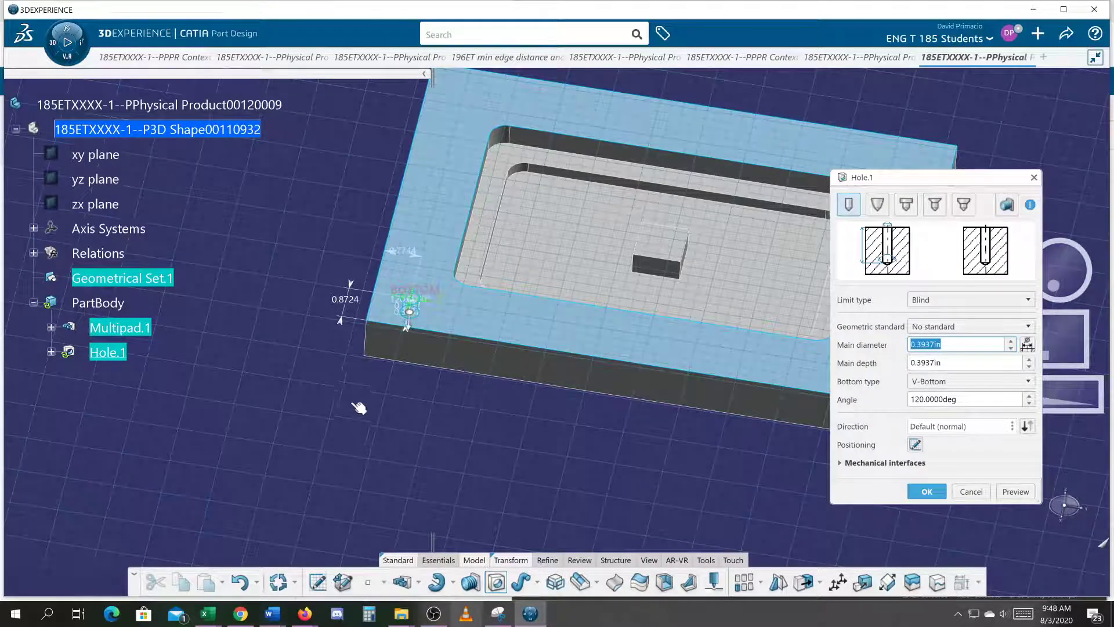
middle_drag(351, 406, 390, 482)
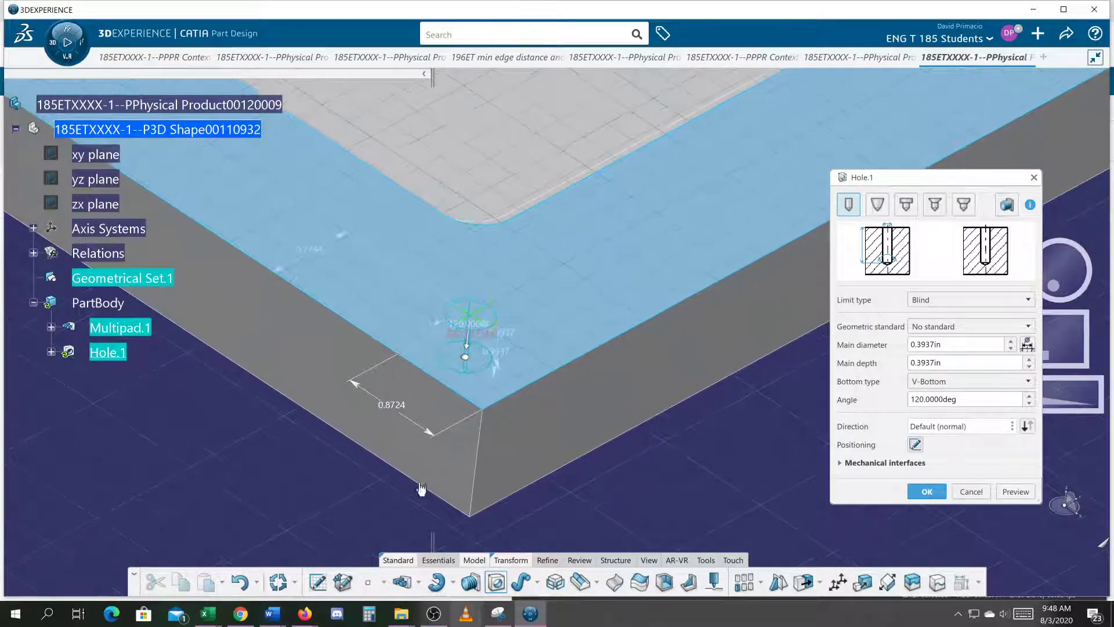
middle_drag(570, 474, 572, 431)
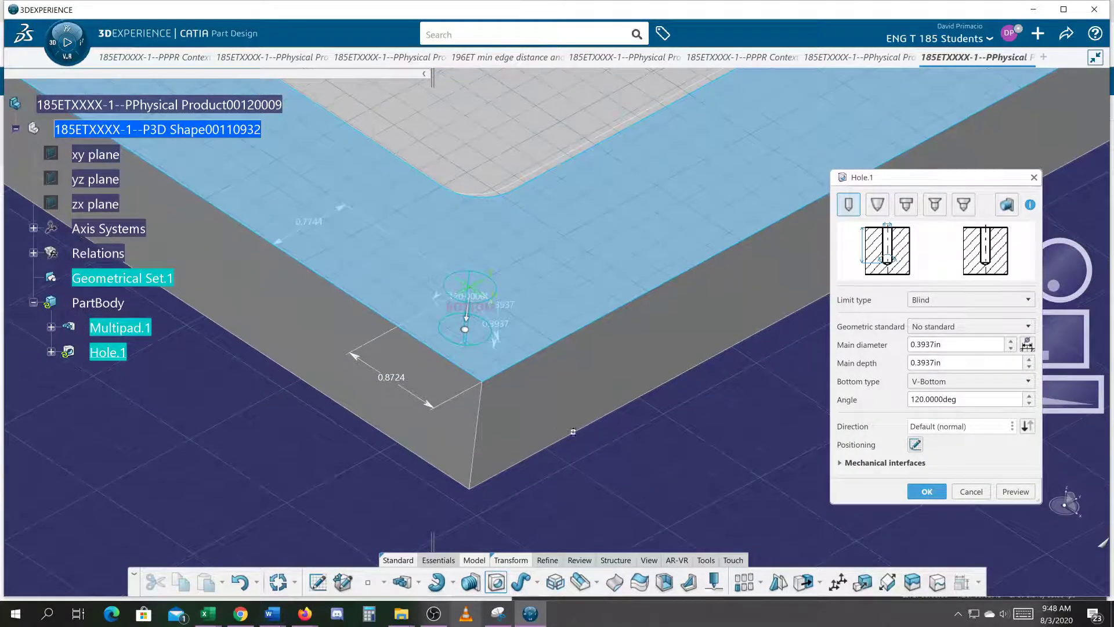
Make the corner hole counterbored with a flat bottom and preview it.
click(905, 212)
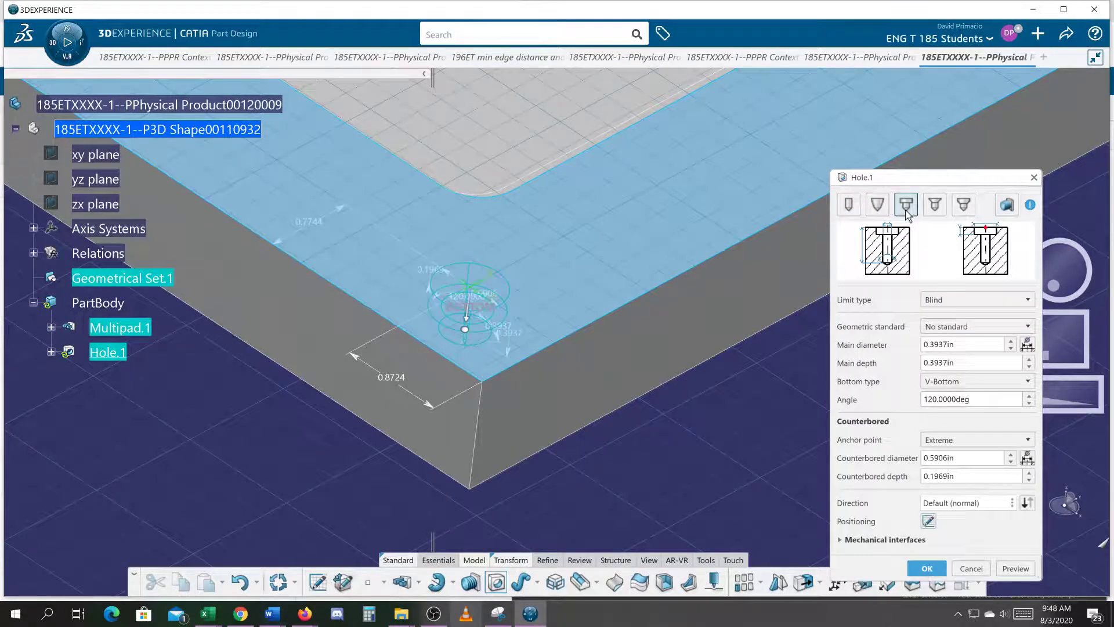
middle_drag(508, 479, 560, 401)
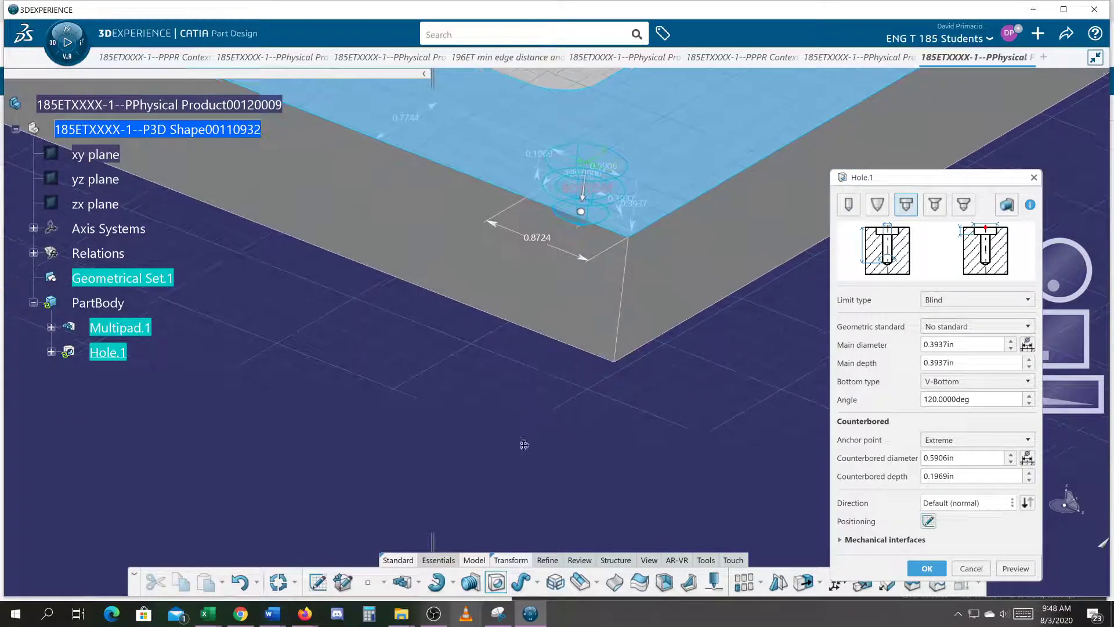
middle_drag(524, 441, 500, 544)
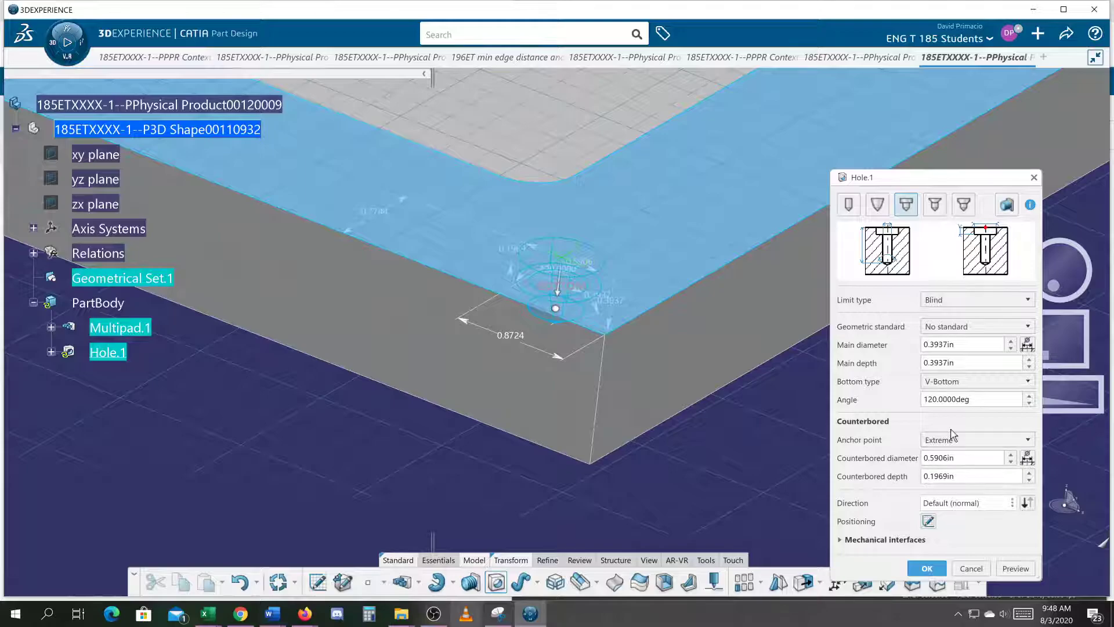
click(958, 385)
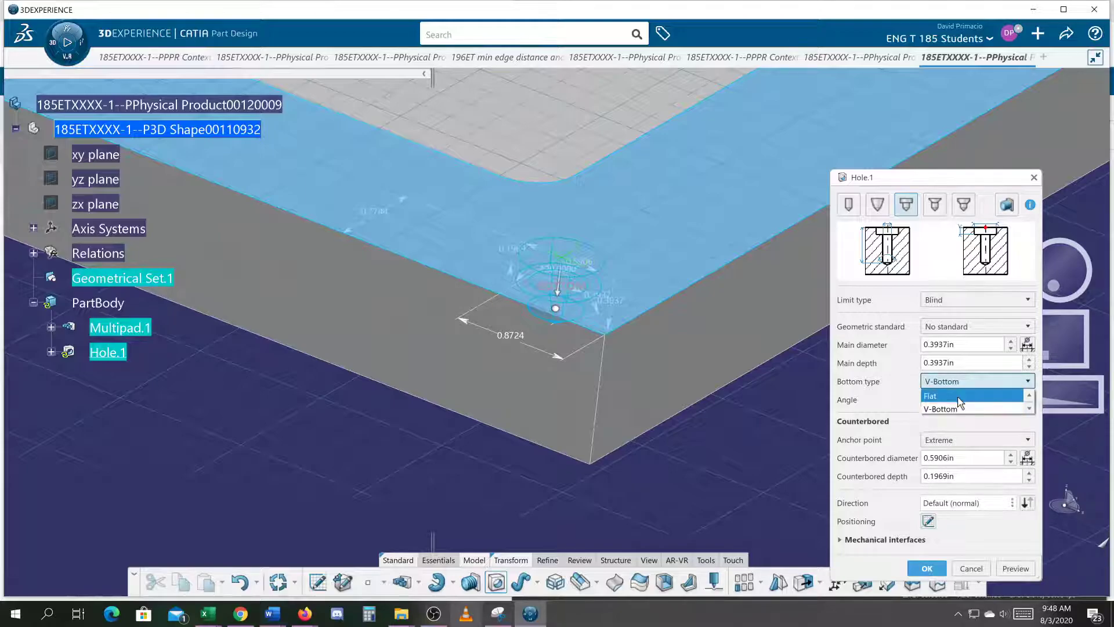
click(958, 396)
middle_drag(501, 479, 575, 446)
click(1014, 547)
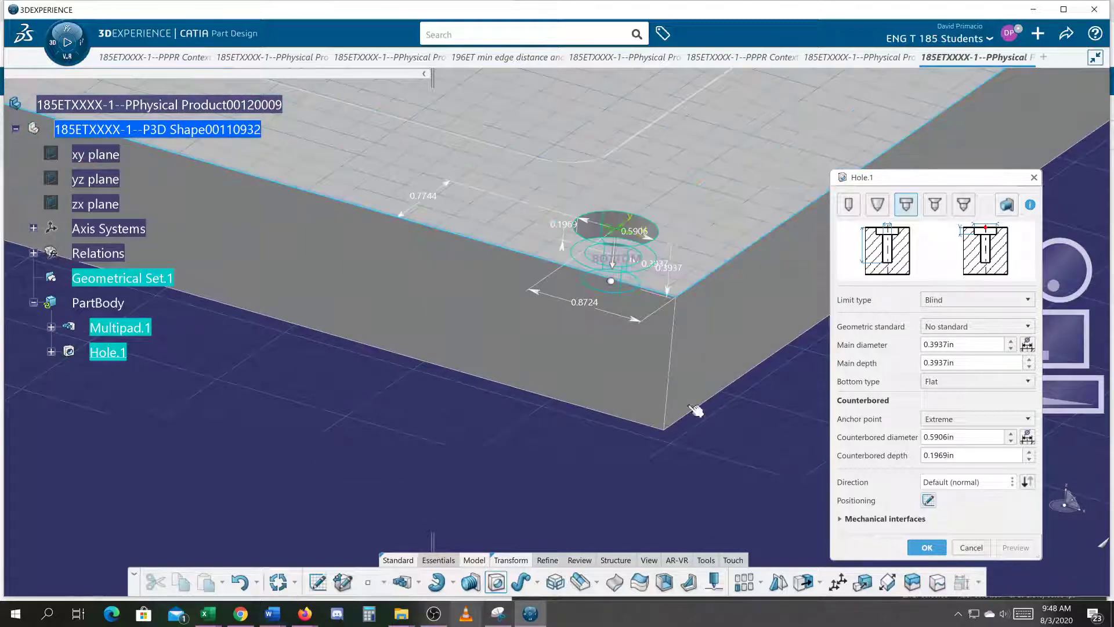
middle_drag(721, 318, 677, 373)
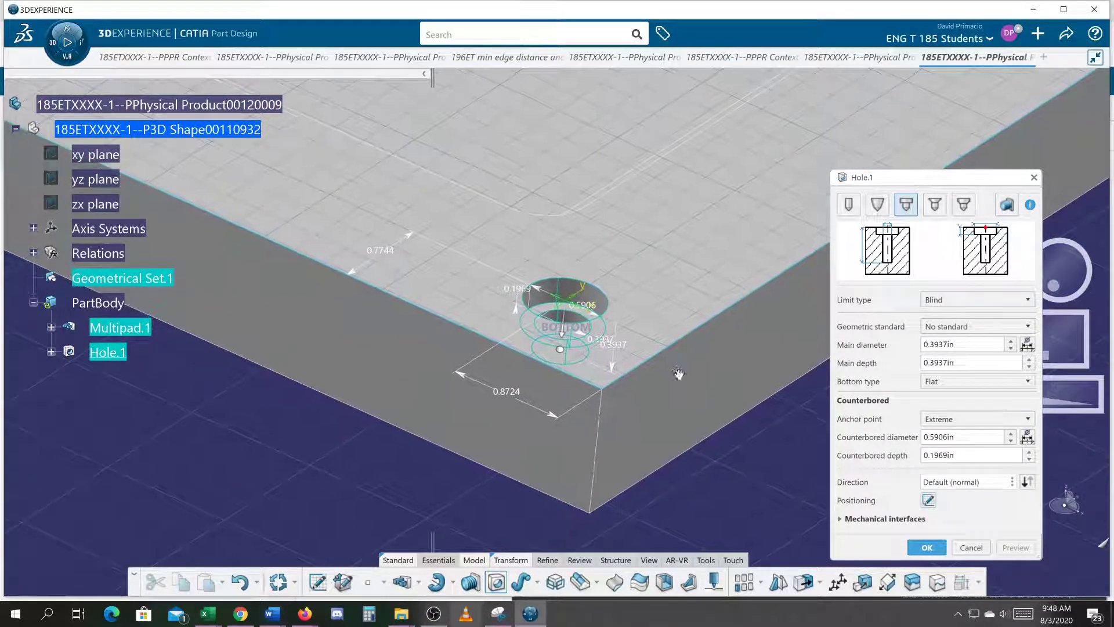
Set the corner hole's 0.7744 in edge offset to 0.5 in.
double_click(507, 396)
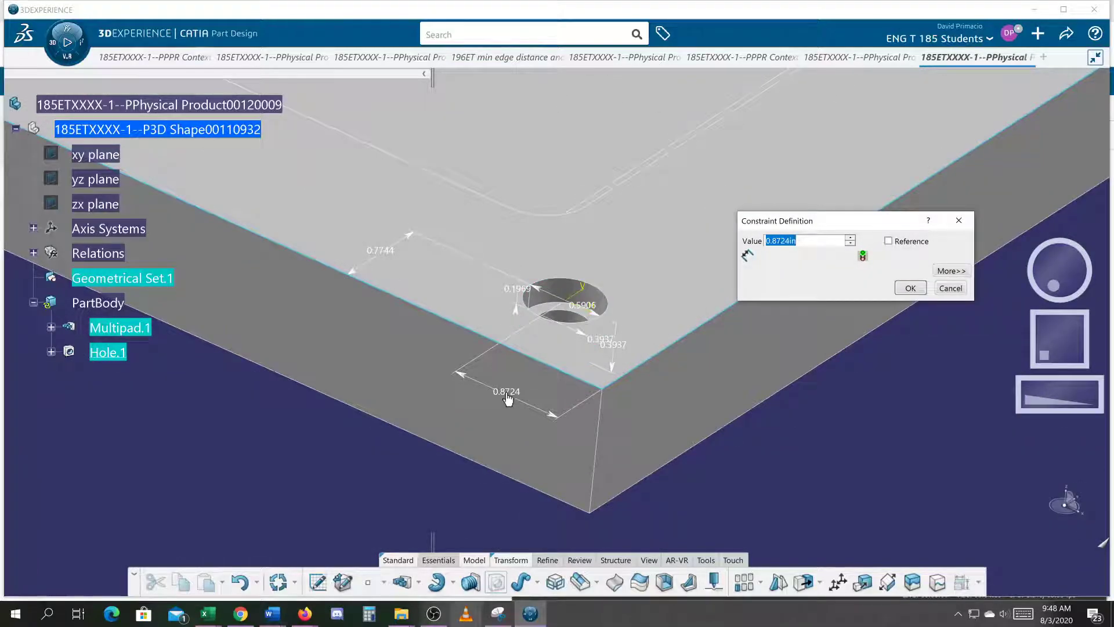
text(.5)
key(Return)
double_click(425, 274)
text(.5)
key(Return)
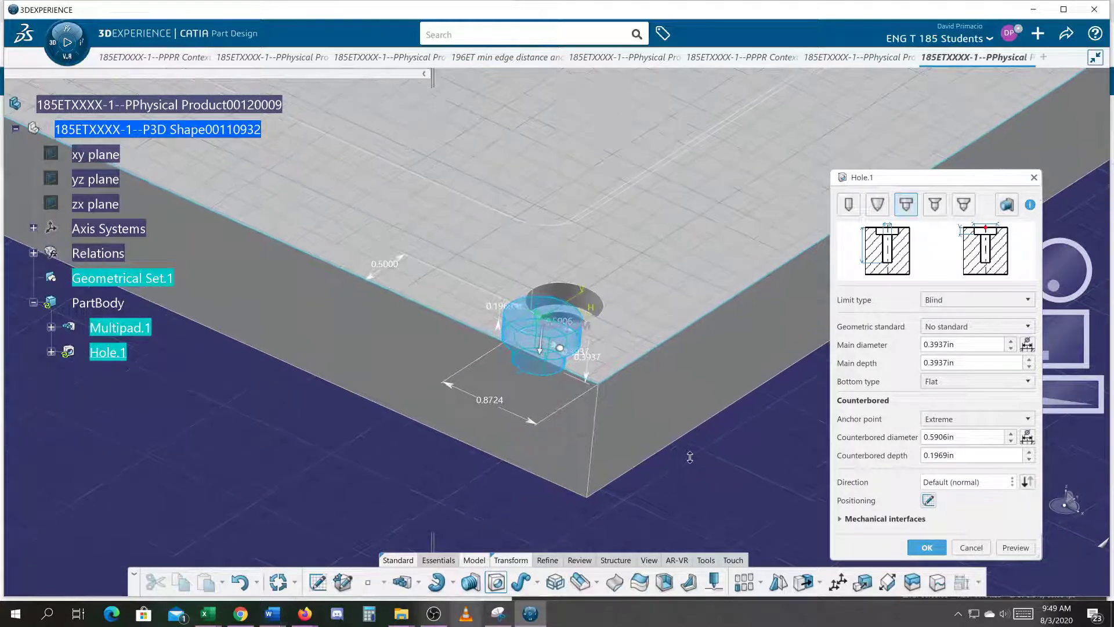
Set the counterbored hole's main diameter to 0.5 in and its main depth to 0.25 in.
double_click(979, 341)
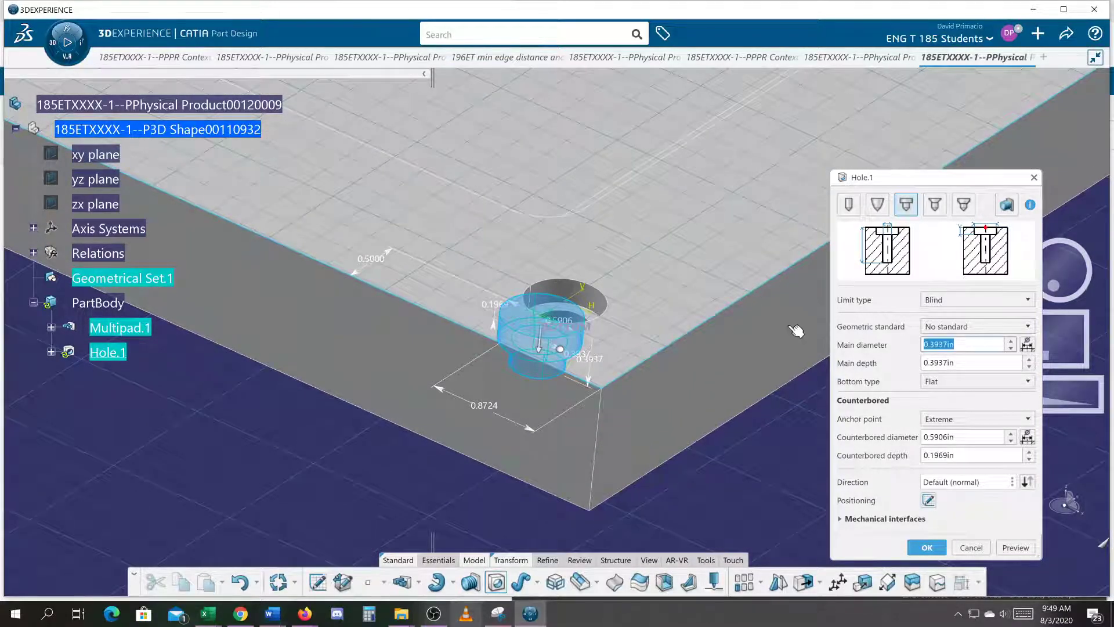
mouse_move(794, 329)
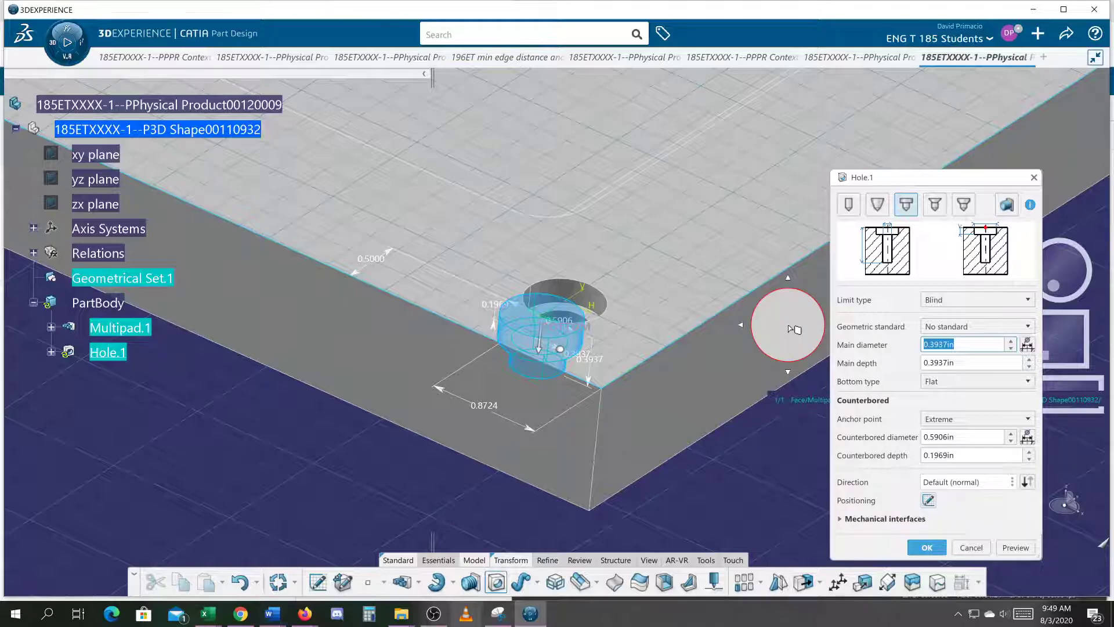
text(.5)
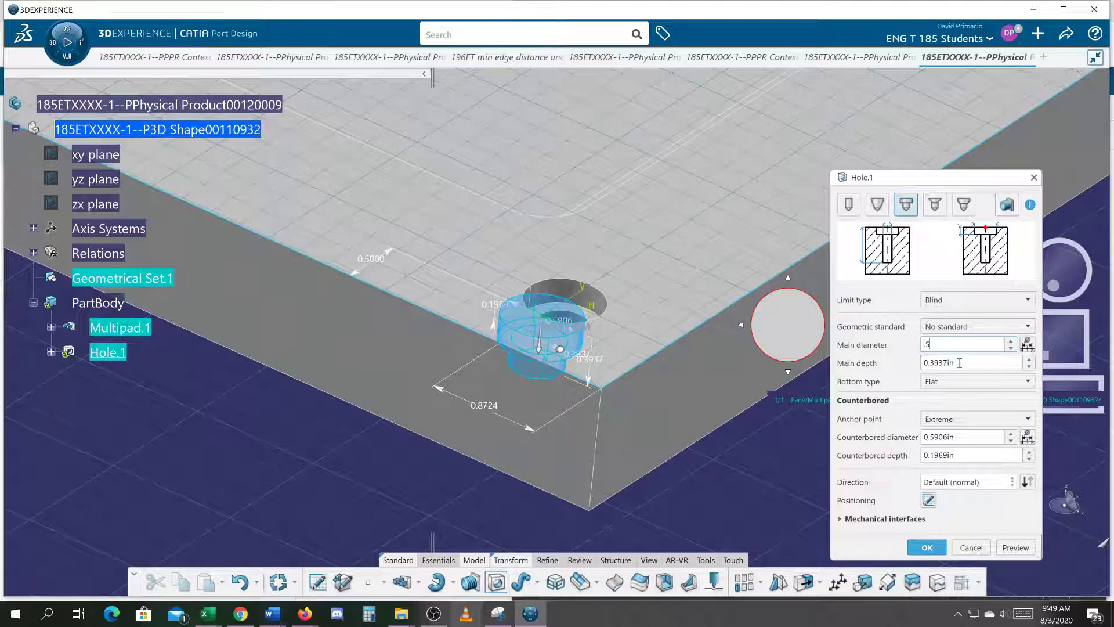
click(980, 364)
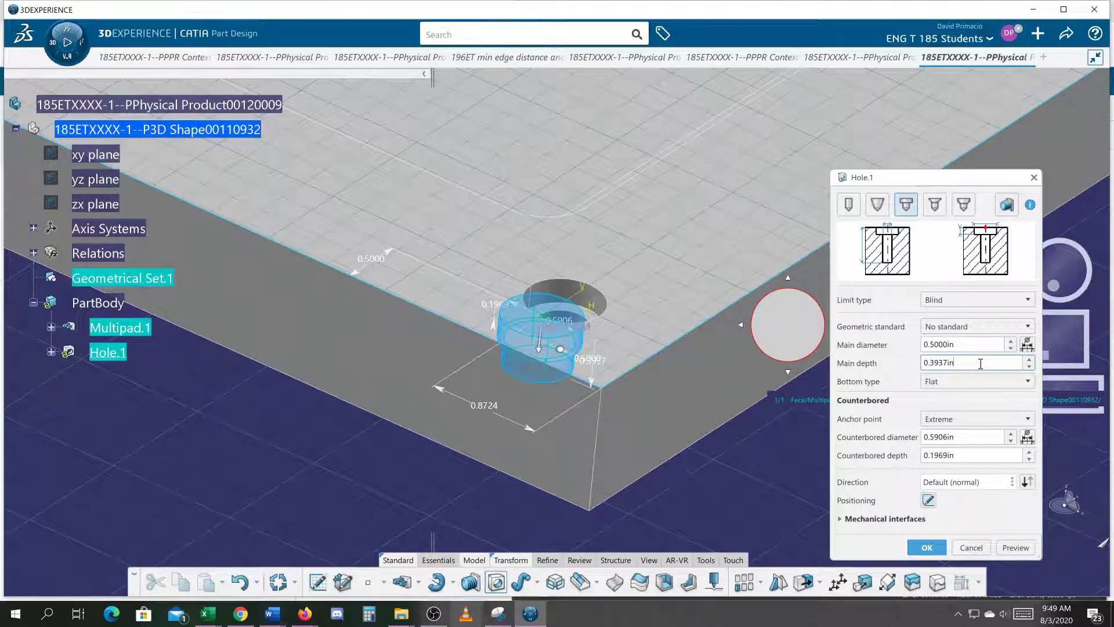
drag(962, 363, 873, 365)
text(.25)
Try to set the hole's counterbored diameter to 0.25 in.
drag(976, 437, 883, 438)
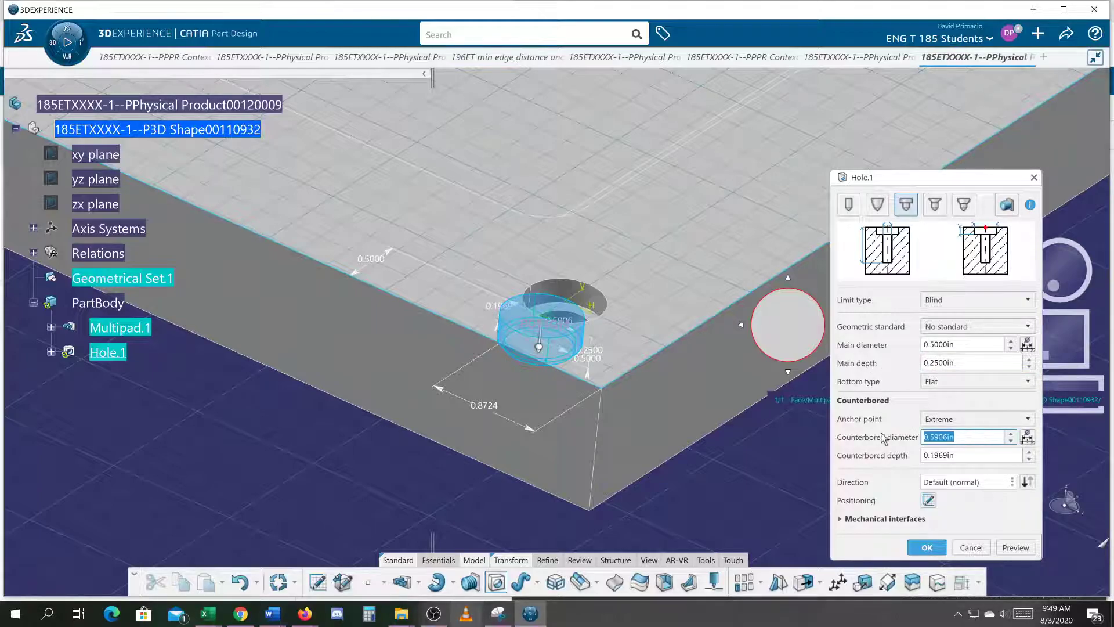
text(.25)
click(965, 455)
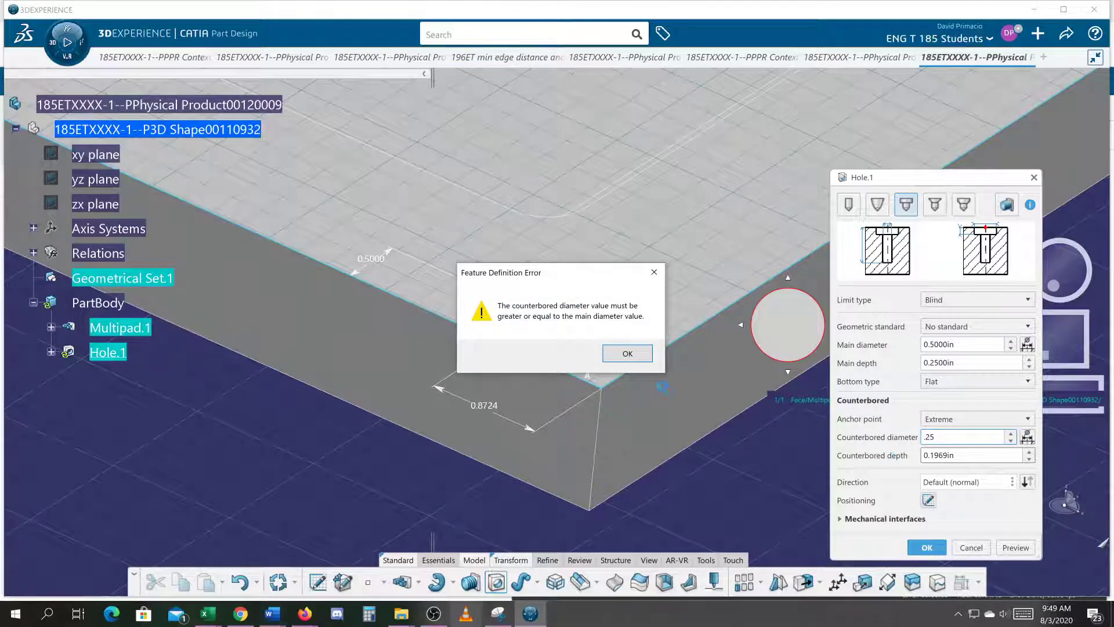
click(627, 353)
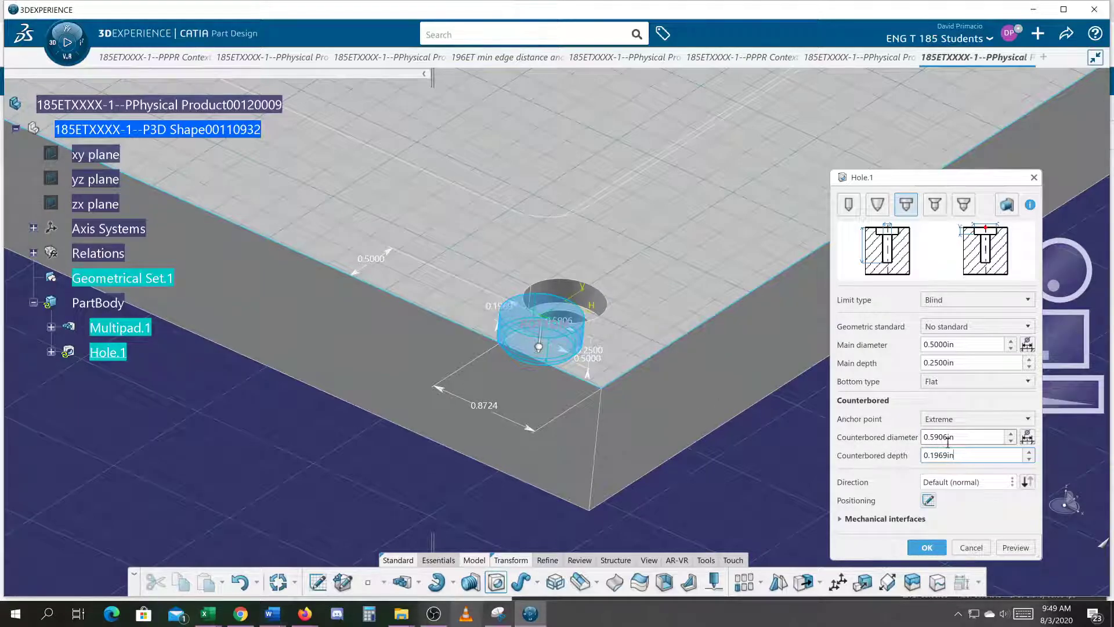
Set the counterbored hole's main diameter to 0.25 in.
double_click(966, 345)
text(.25)
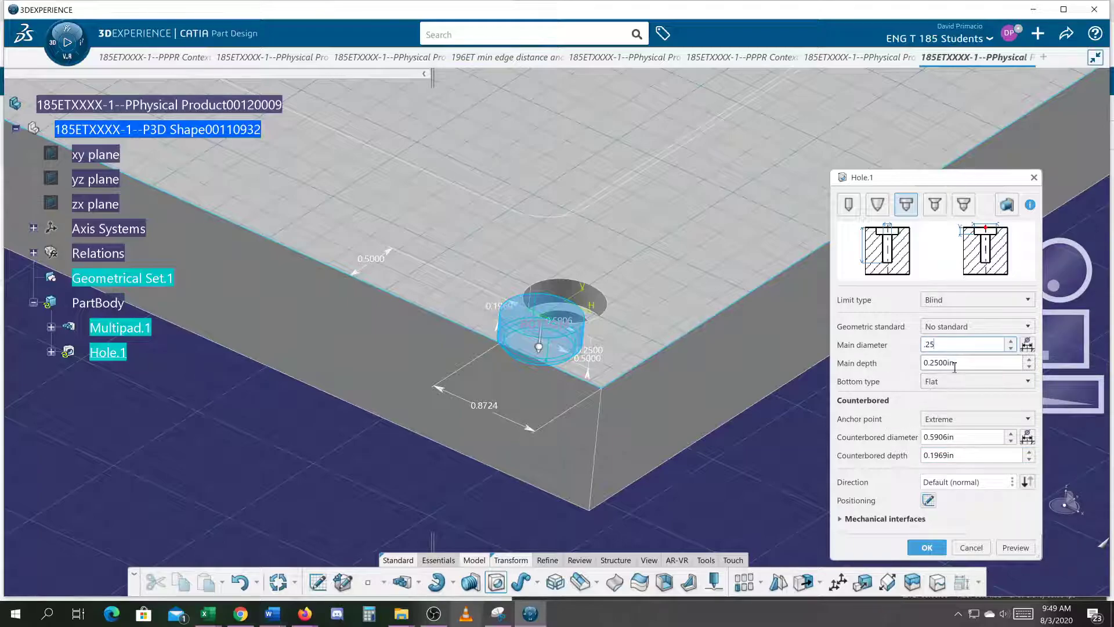
click(969, 363)
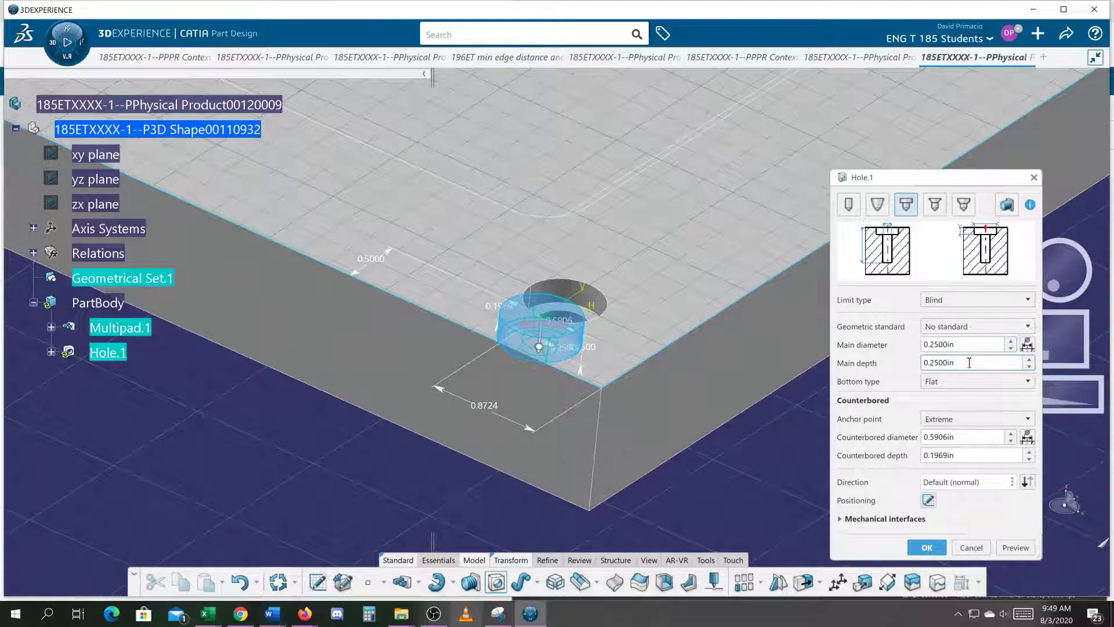
Set the counterbored hole's main depth to 0.5 in and its counterbored depth to 0.25 in.
click(946, 297)
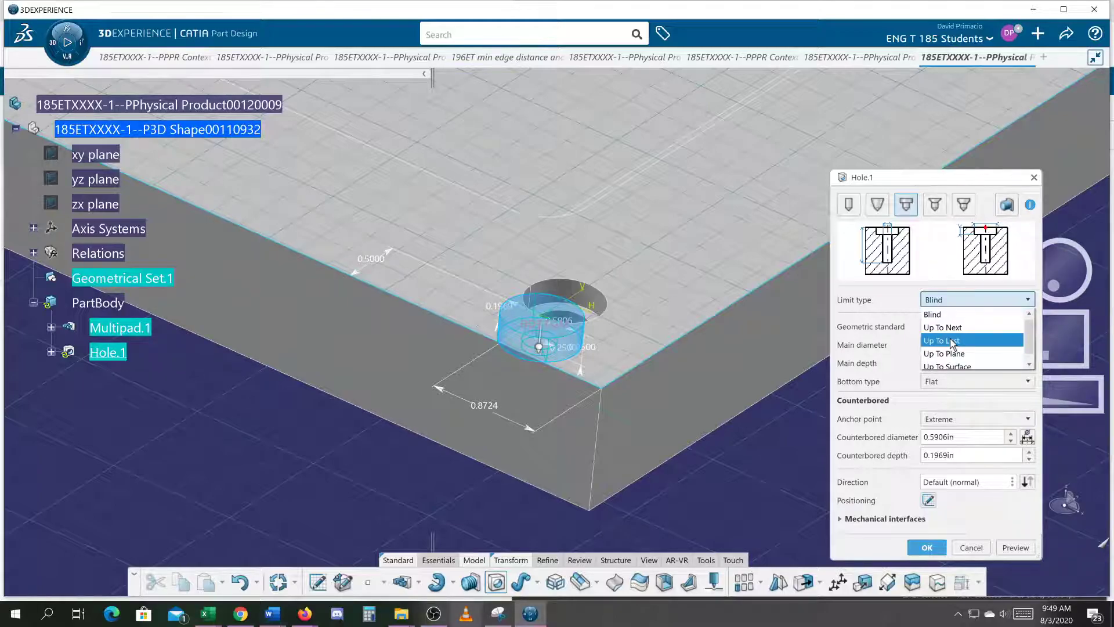
click(889, 297)
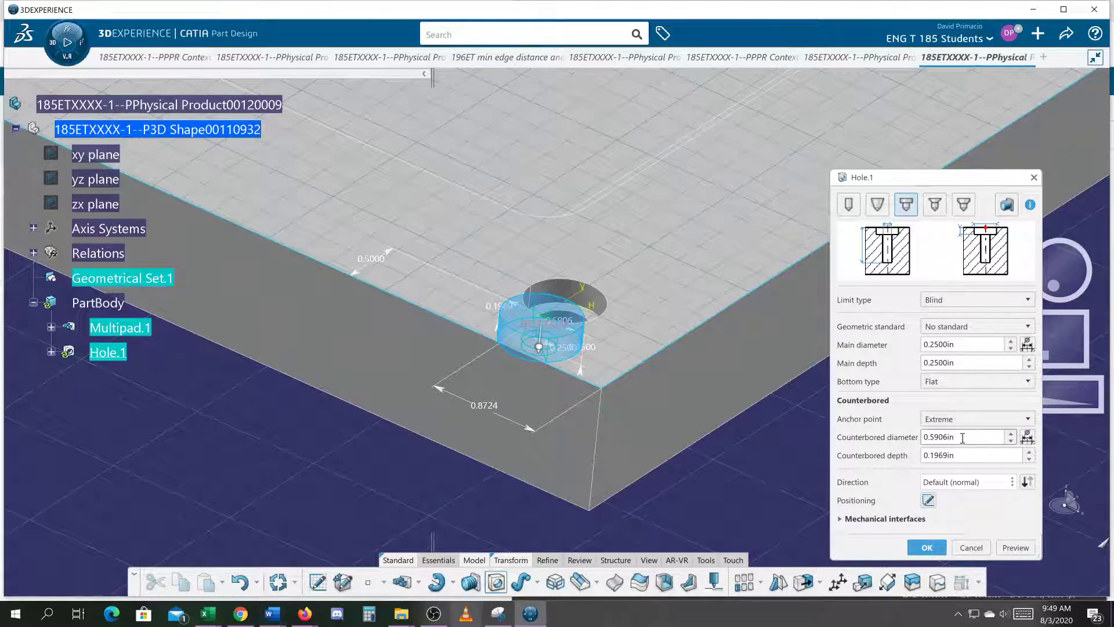
double_click(965, 363)
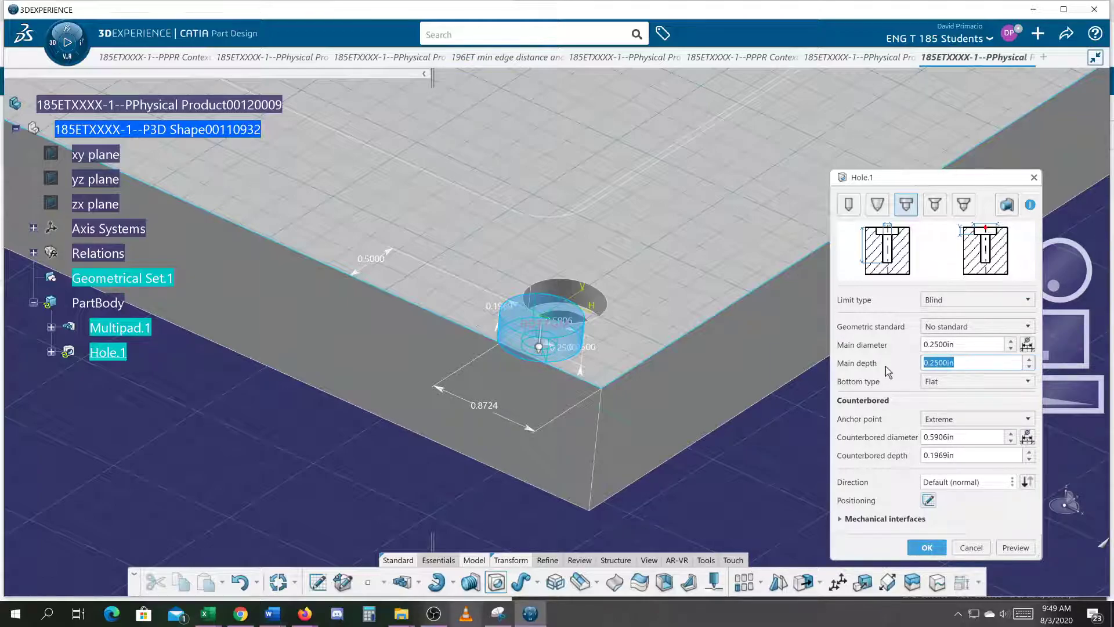
text(.5)
double_click(964, 455)
text(.2)
Set the hole's counterbored diameter to 0.5 in and preview the hole.
double_click(958, 439)
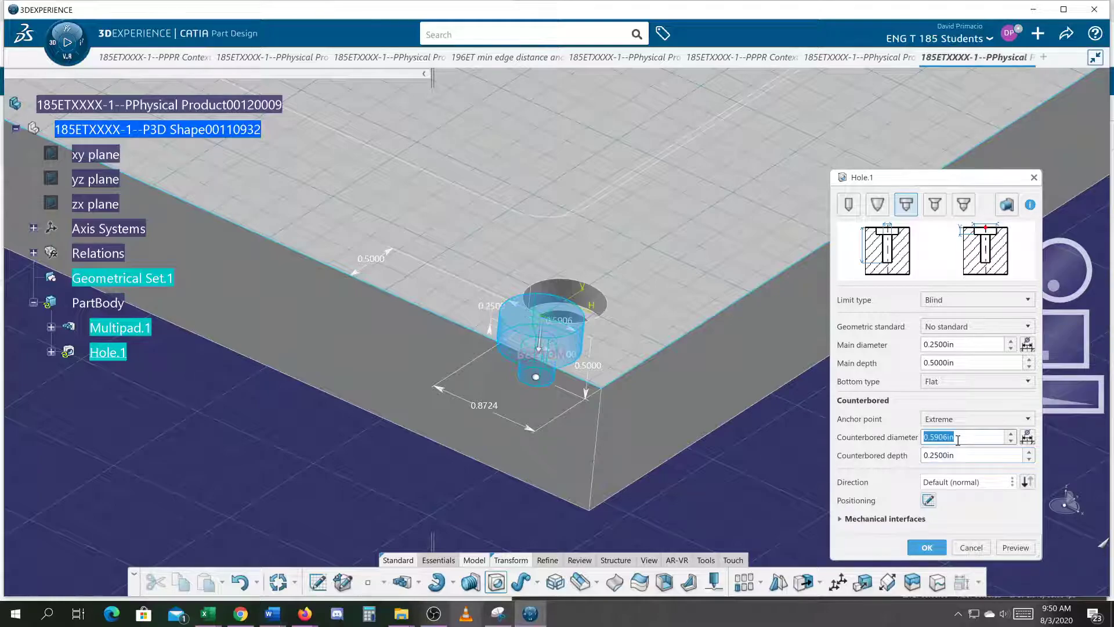
text(.5)
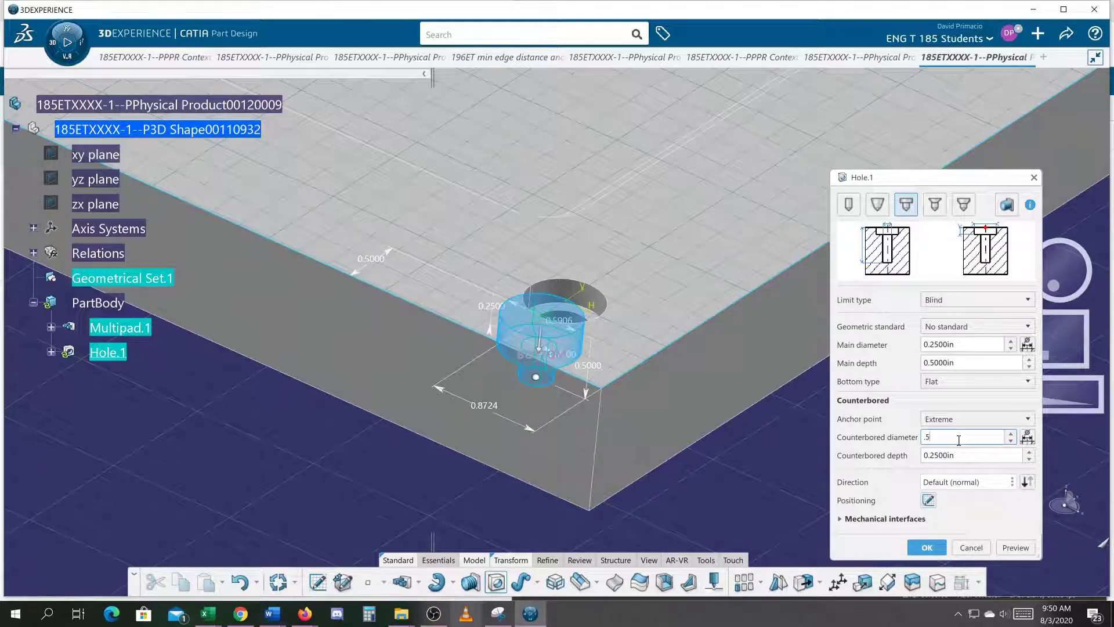
click(1015, 547)
Set the corner hole's 0.8724 in edge offset to 0.5 in.
middle_drag(667, 385, 720, 127)
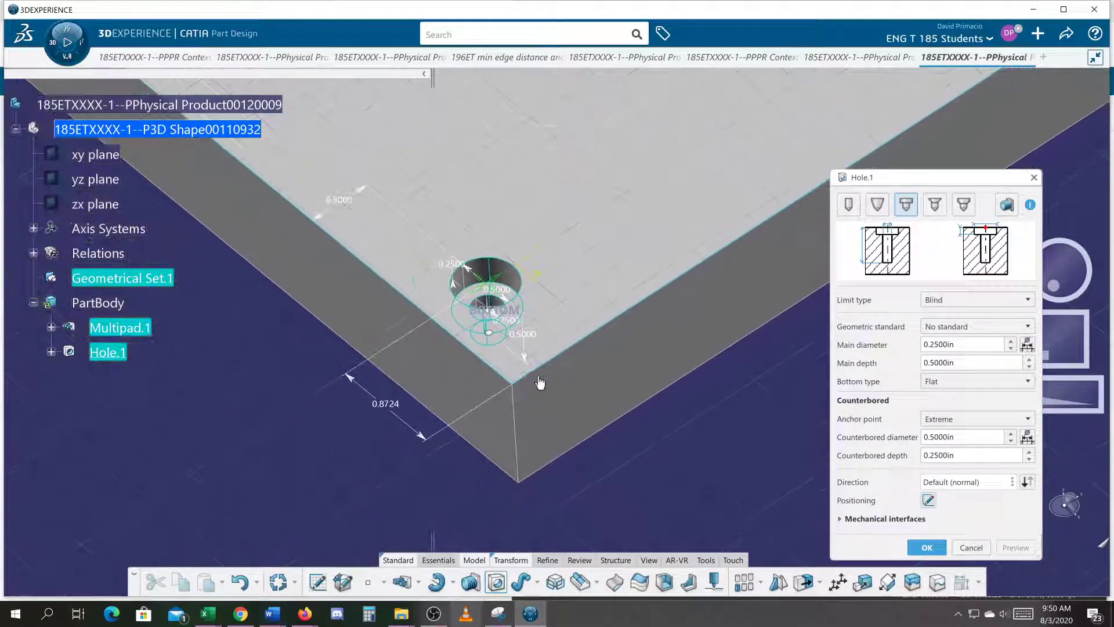
double_click(393, 417)
text(.5)
key(Return)
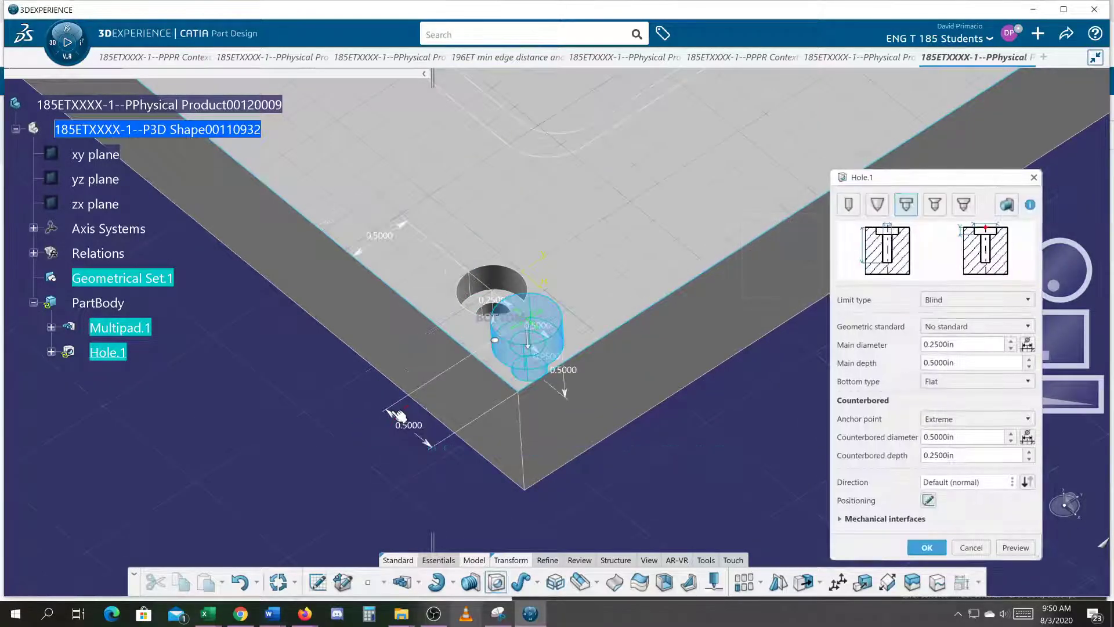
middle_drag(569, 445, 529, 535)
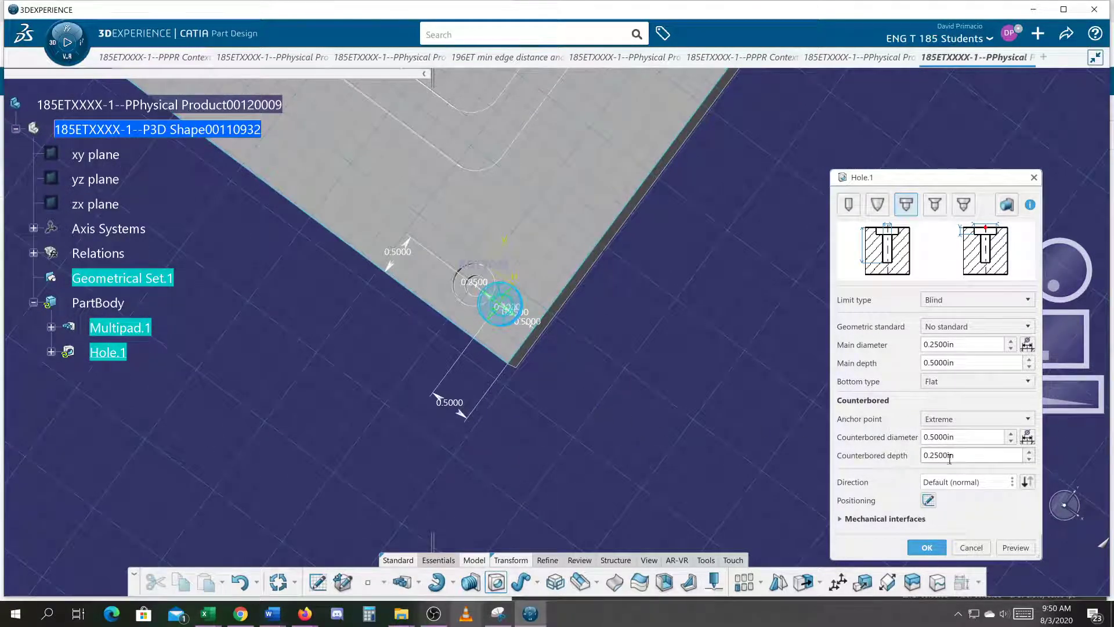
drag(969, 437, 768, 416)
text(1)
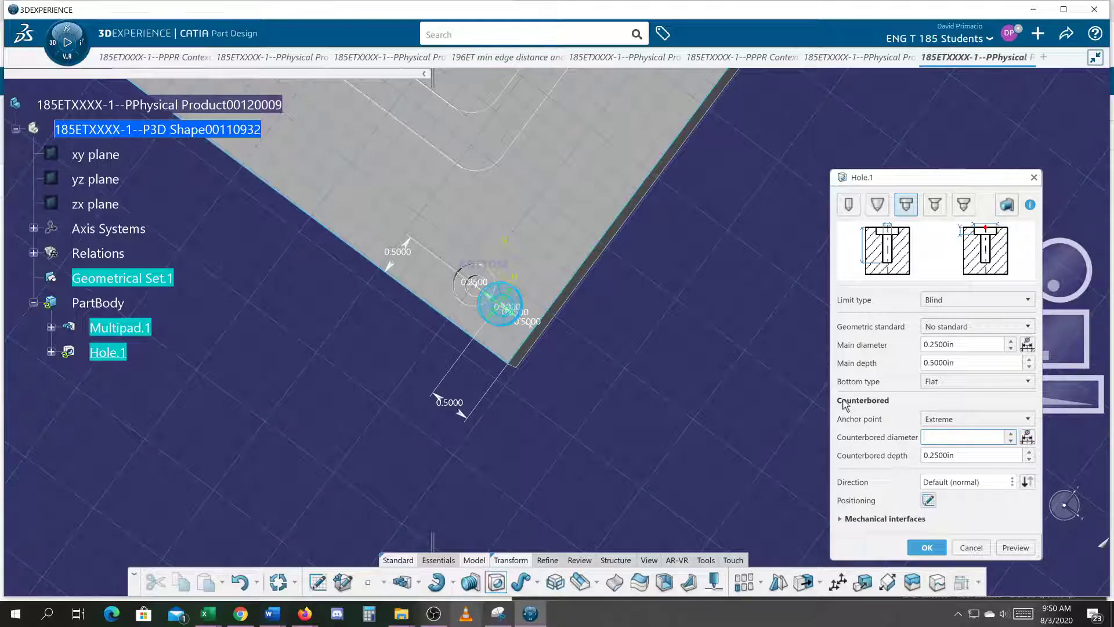
click(1015, 547)
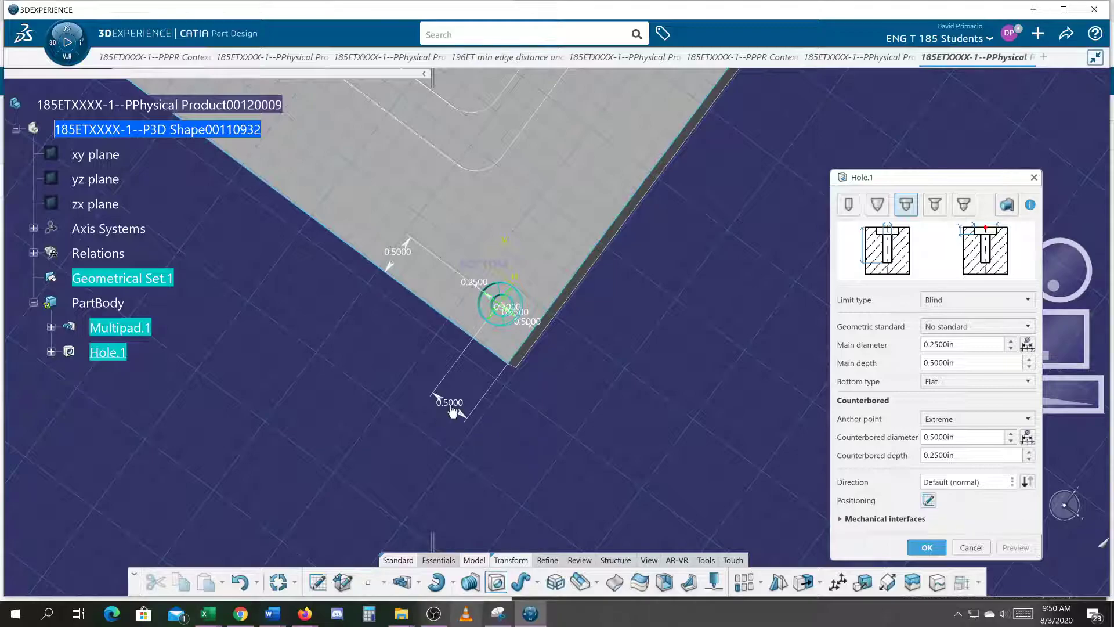
Set both of the corner hole's edge offsets to 1 in and finish the hole.
double_click(452, 411)
text(1)
key(Return)
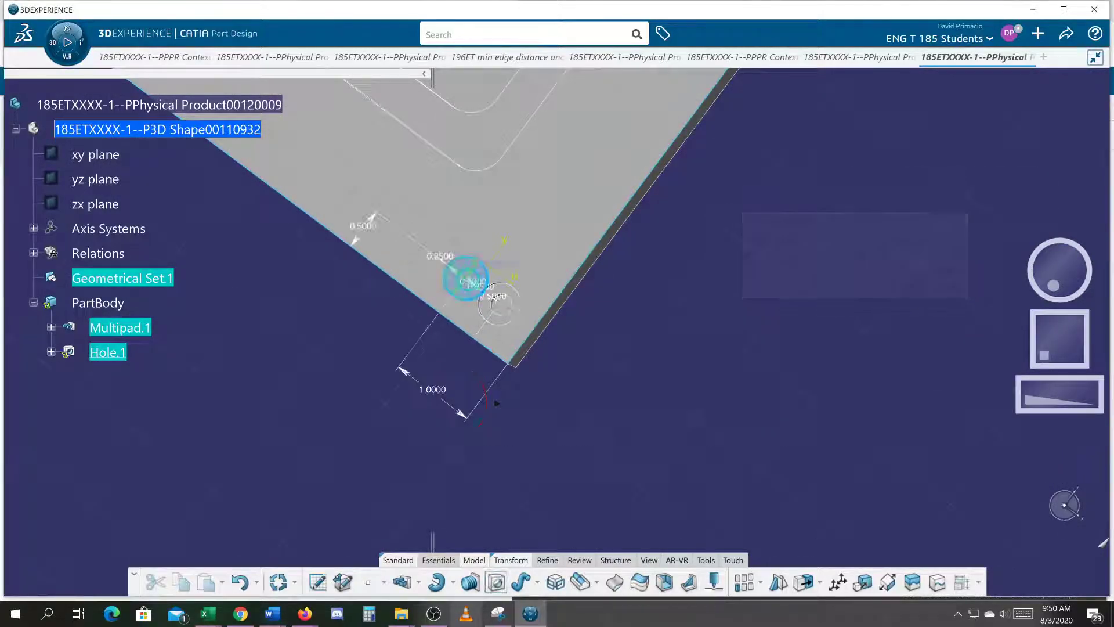
double_click(363, 229)
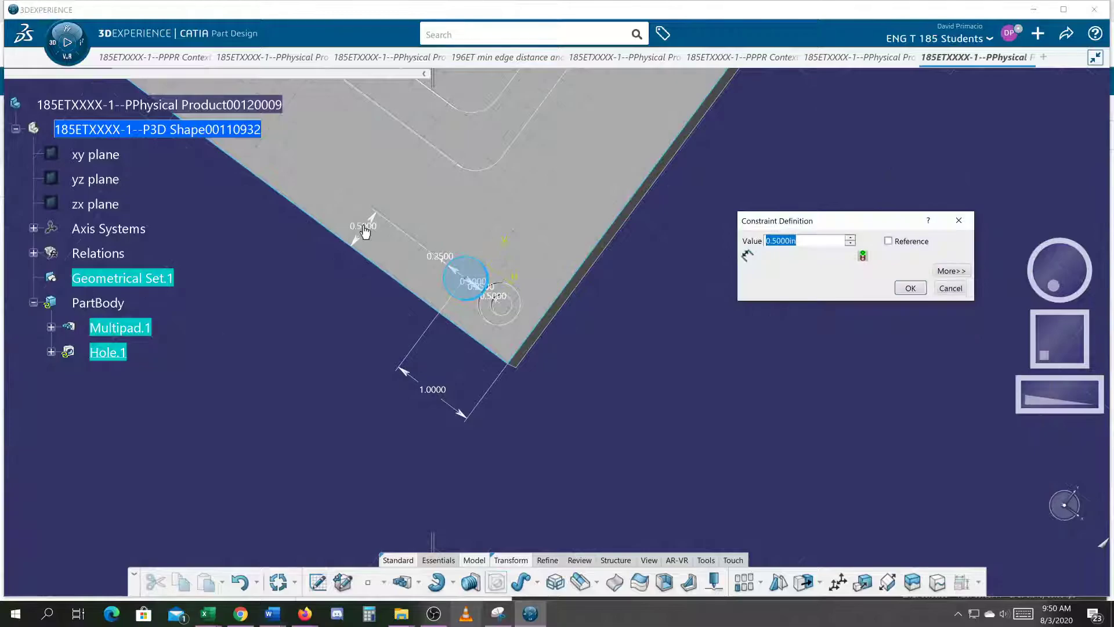
text(1.)
key(Return)
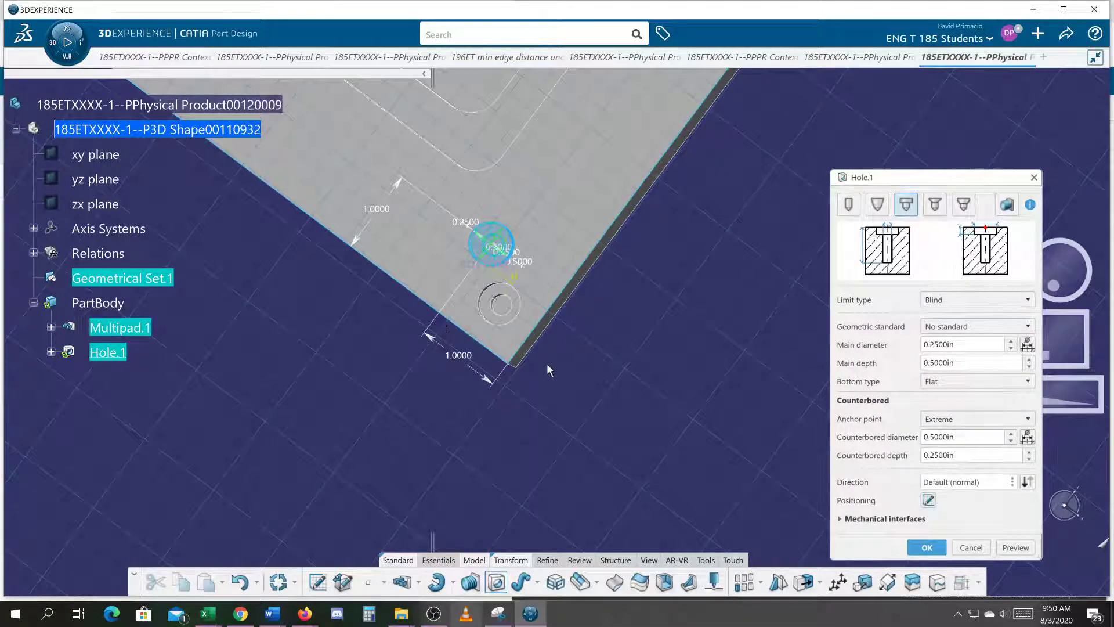
click(927, 547)
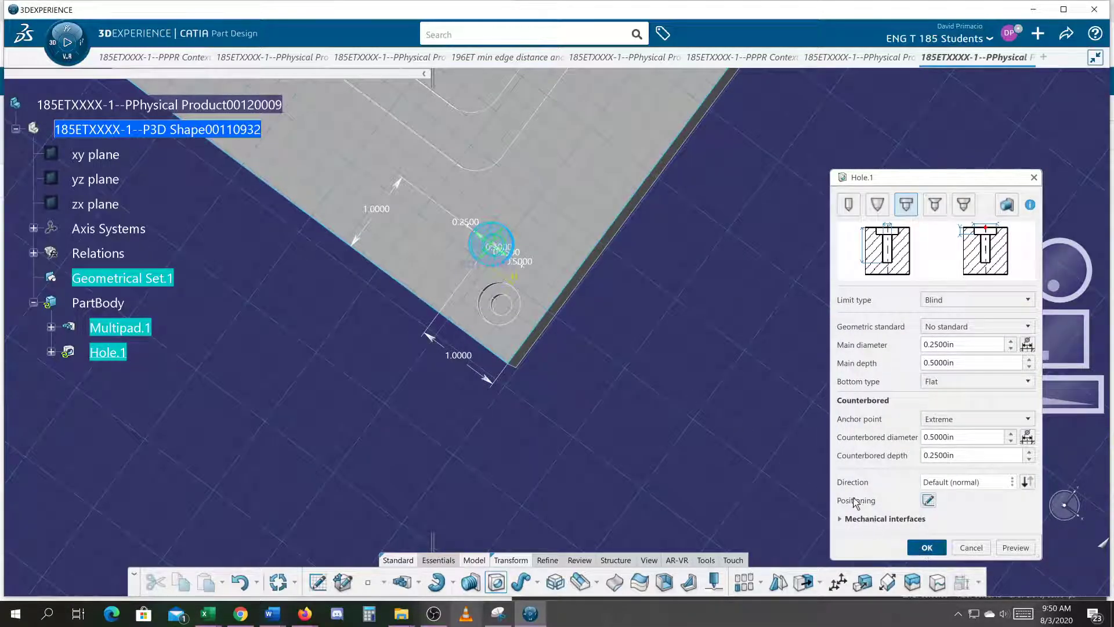
click(716, 436)
Start a rectangular pattern of the counterbored hole with the plate's upper face as the reference element.
middle_drag(628, 355, 653, 309)
middle_drag(632, 387, 531, 455)
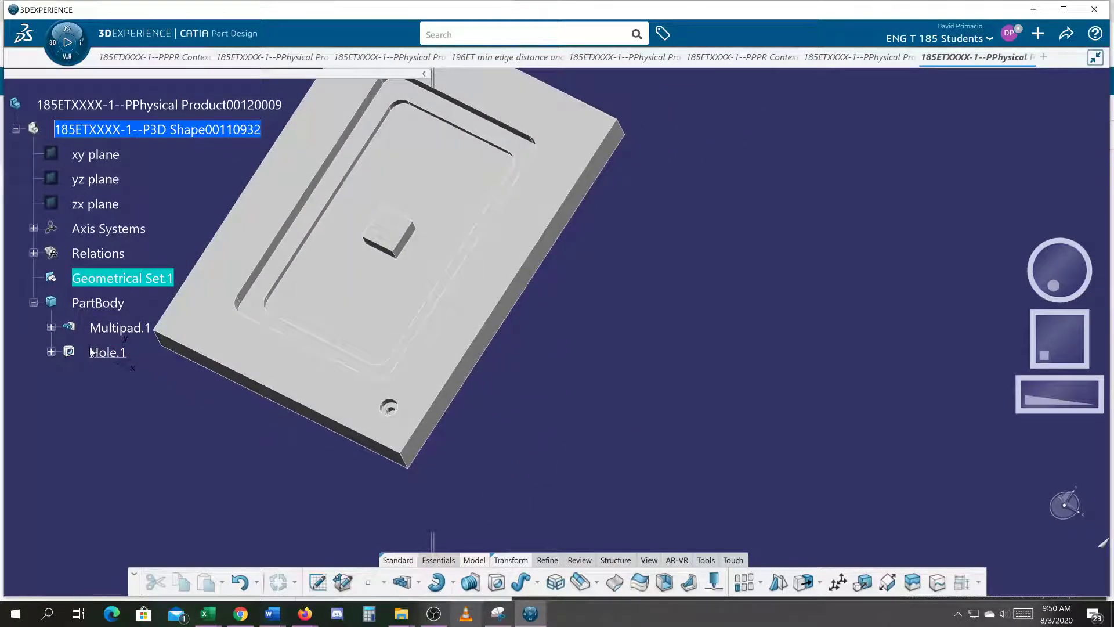
click(107, 352)
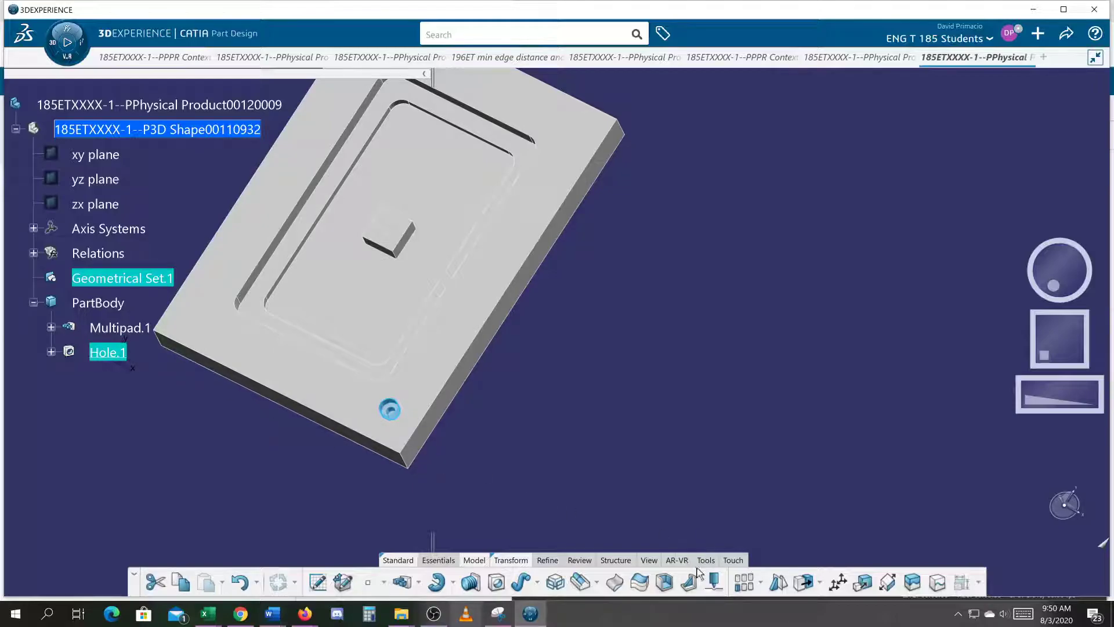
click(743, 581)
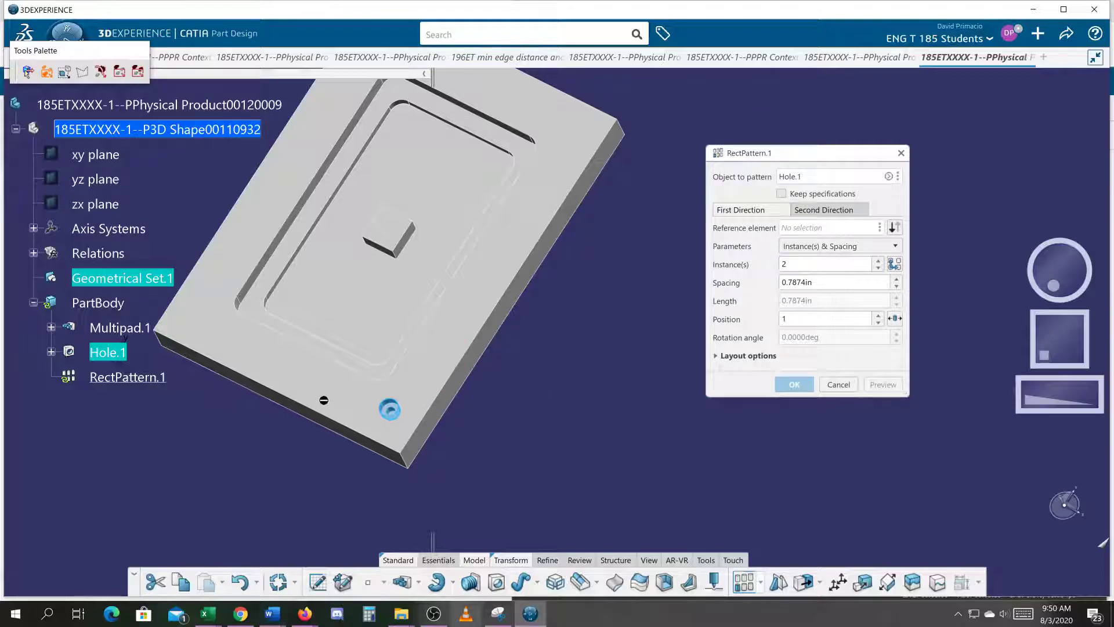
middle_drag(404, 478, 557, 449)
click(803, 231)
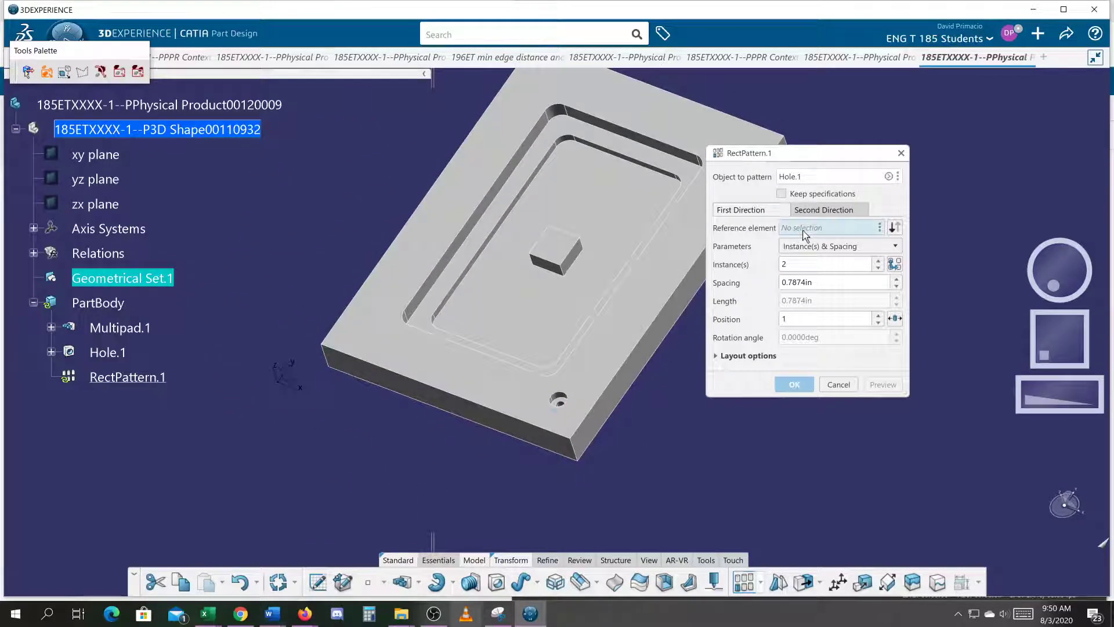
click(477, 381)
middle_drag(551, 489, 416, 438)
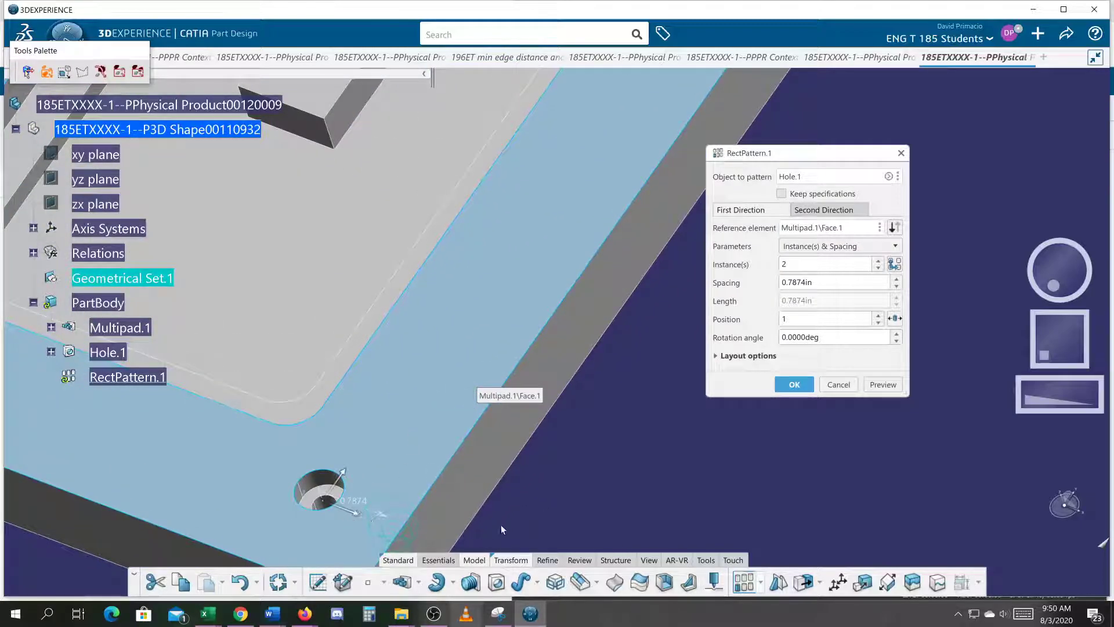
middle_drag(592, 440, 682, 309)
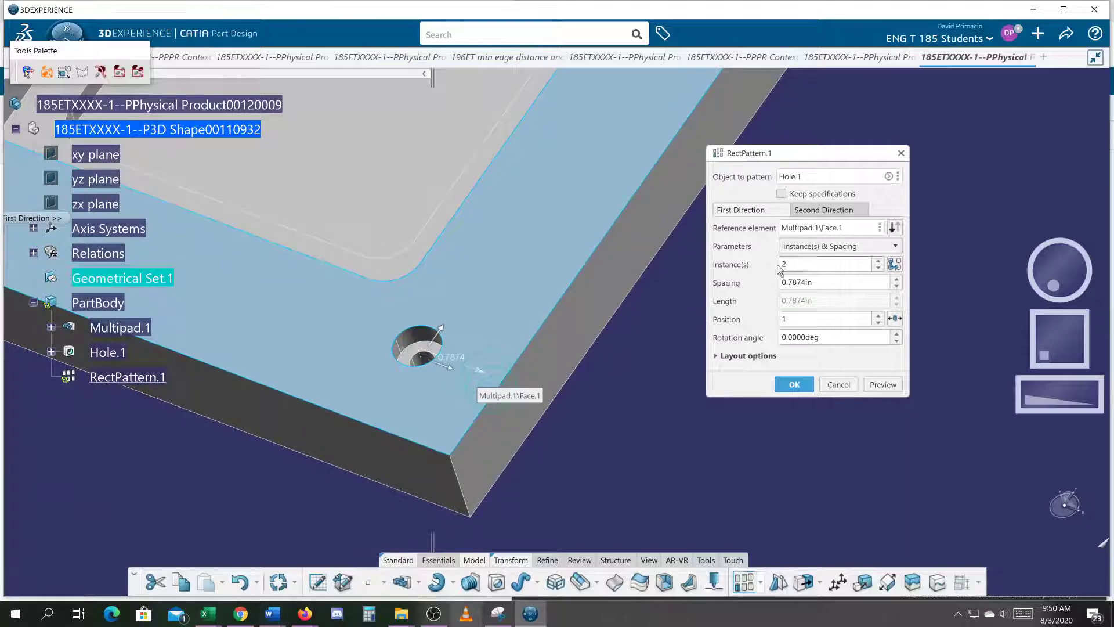
Set the pattern's first-direction spacing to 5 in and reverse that direction so it runs across the plate.
double_click(826, 281)
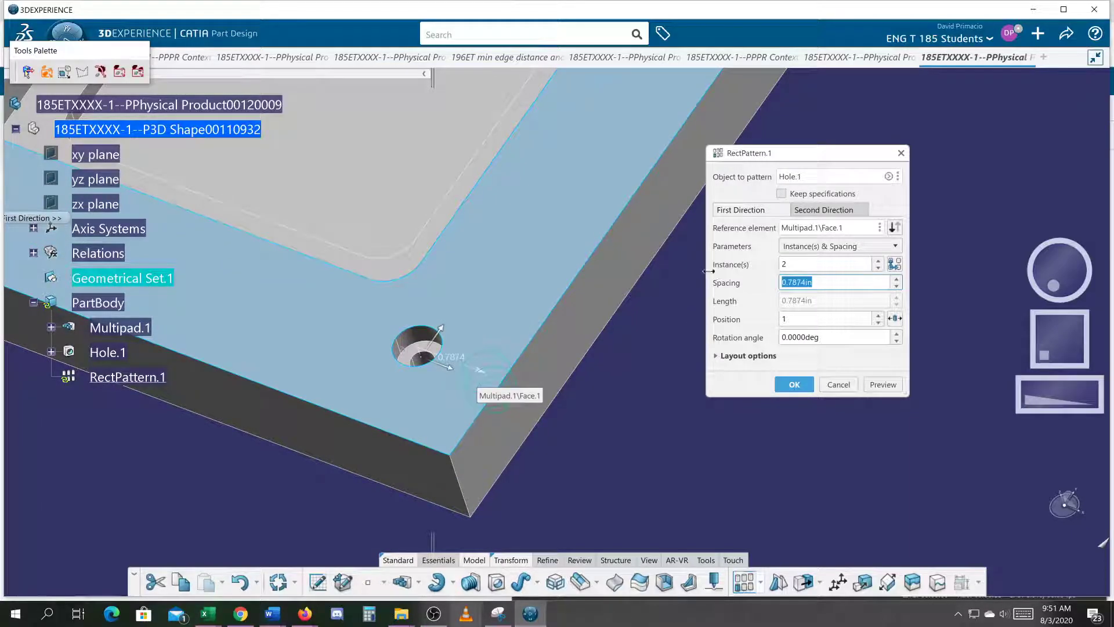
text(5)
click(894, 227)
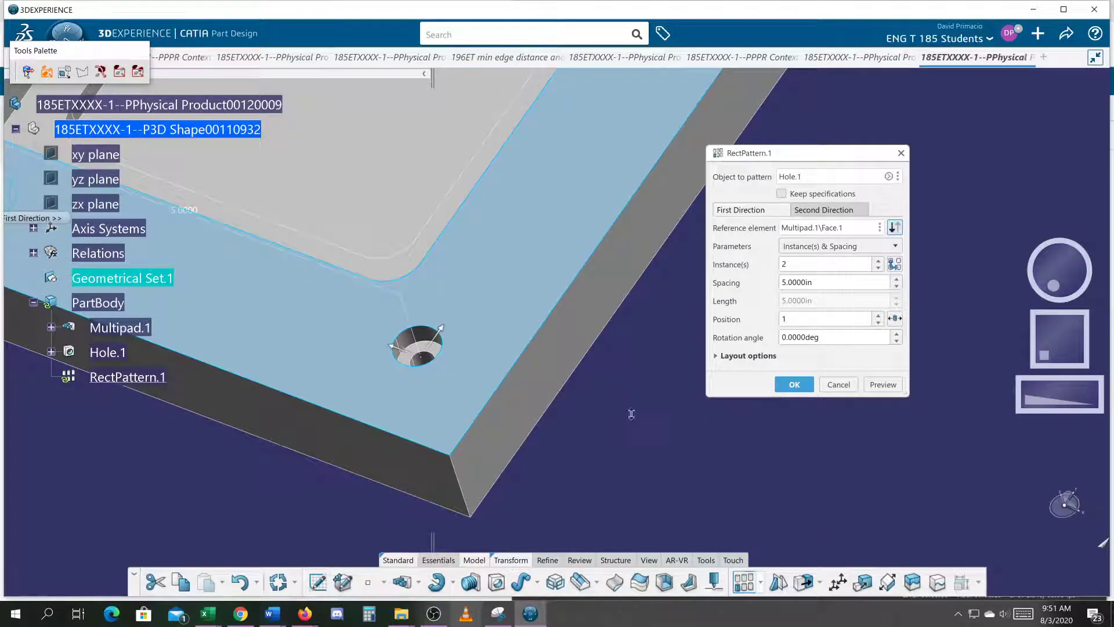
middle_drag(630, 410, 589, 433)
middle_drag(475, 380, 579, 392)
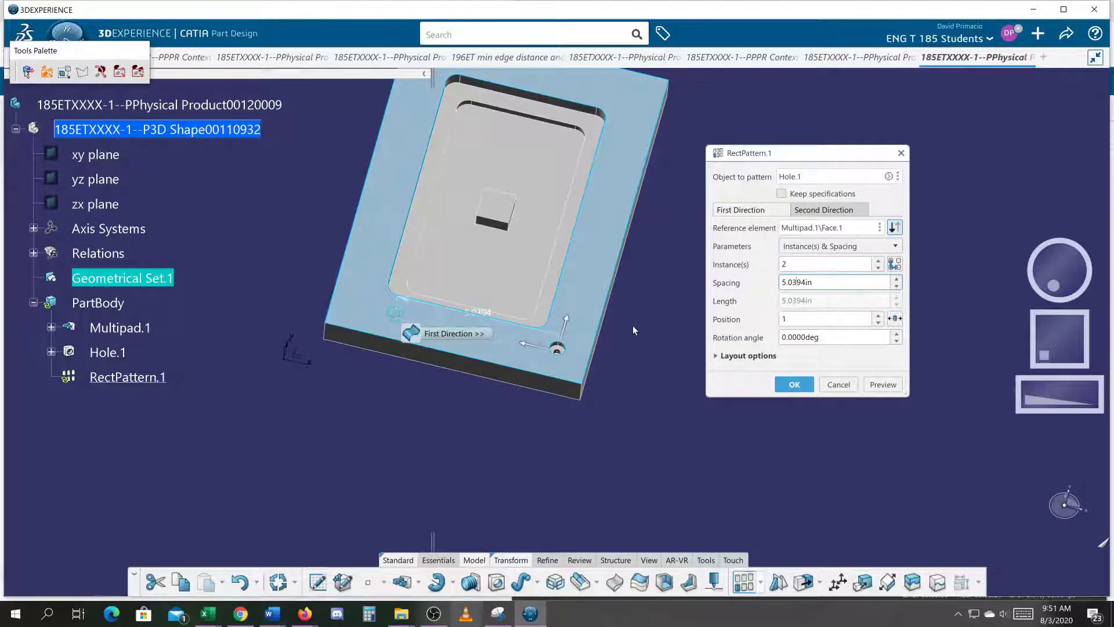
Set the pattern's first-direction spacing to 6 in and preview it.
drag(832, 286, 725, 275)
text(6)
click(881, 385)
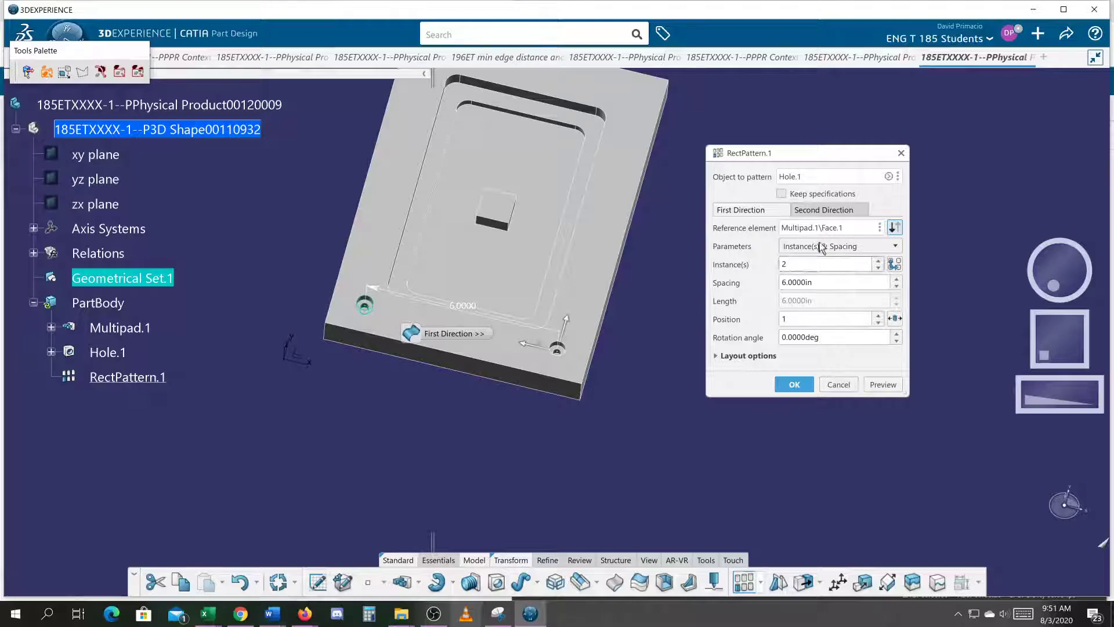
Give the pattern's second direction 2 instances with 10 in spacing and preview it.
click(823, 213)
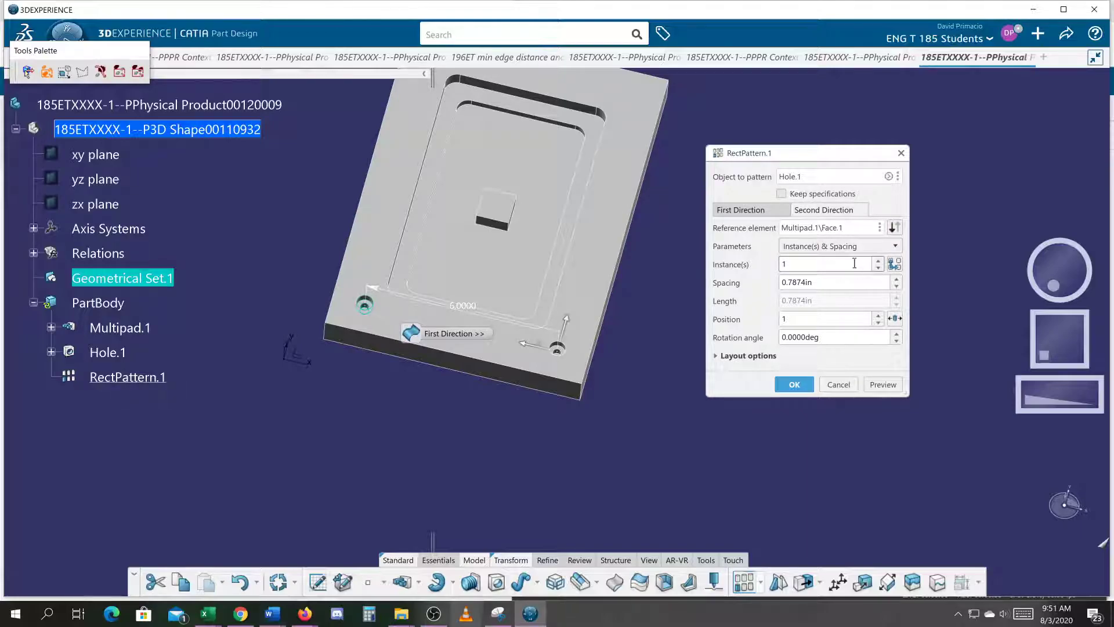
text(2)
key(Tab)
text(10)
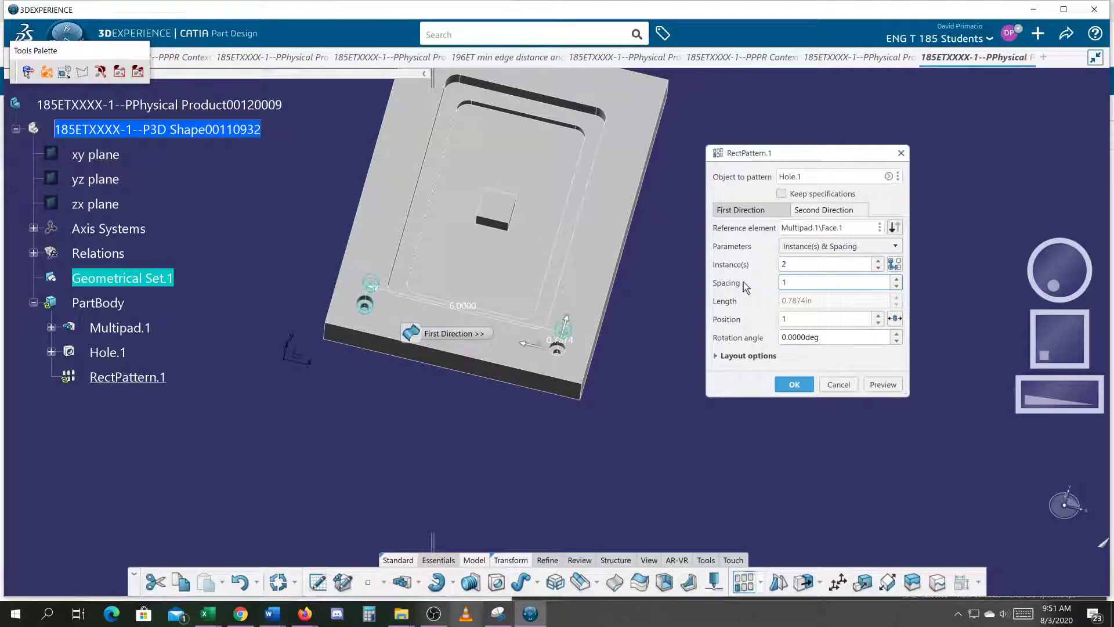
click(882, 384)
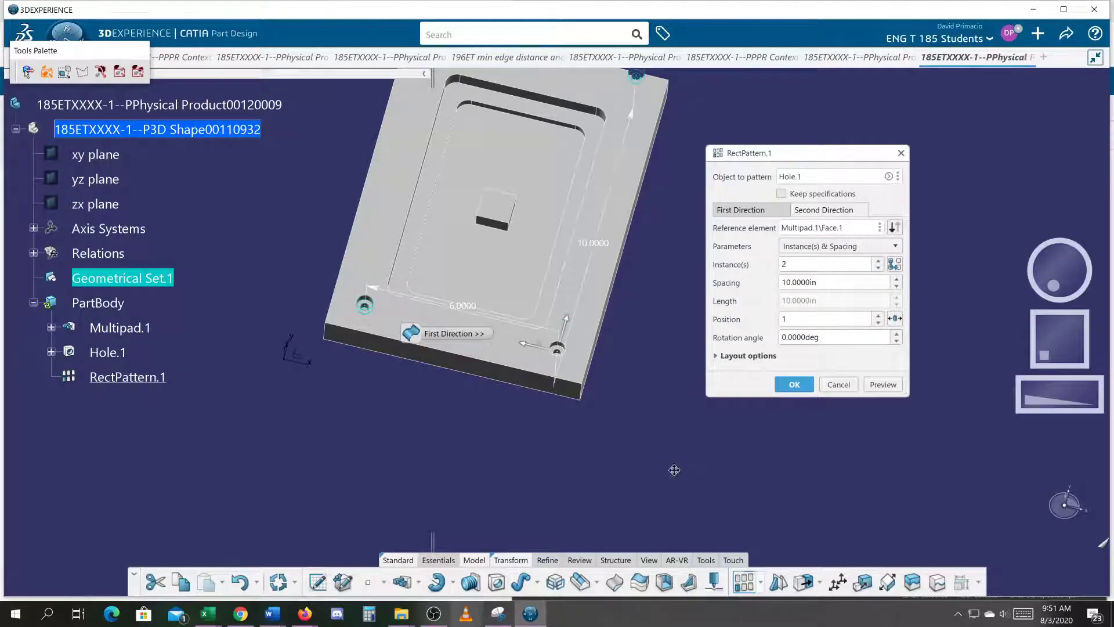
Set the pattern's second-direction spacing to 9 in, preview it and create the pattern.
middle_drag(676, 463, 659, 545)
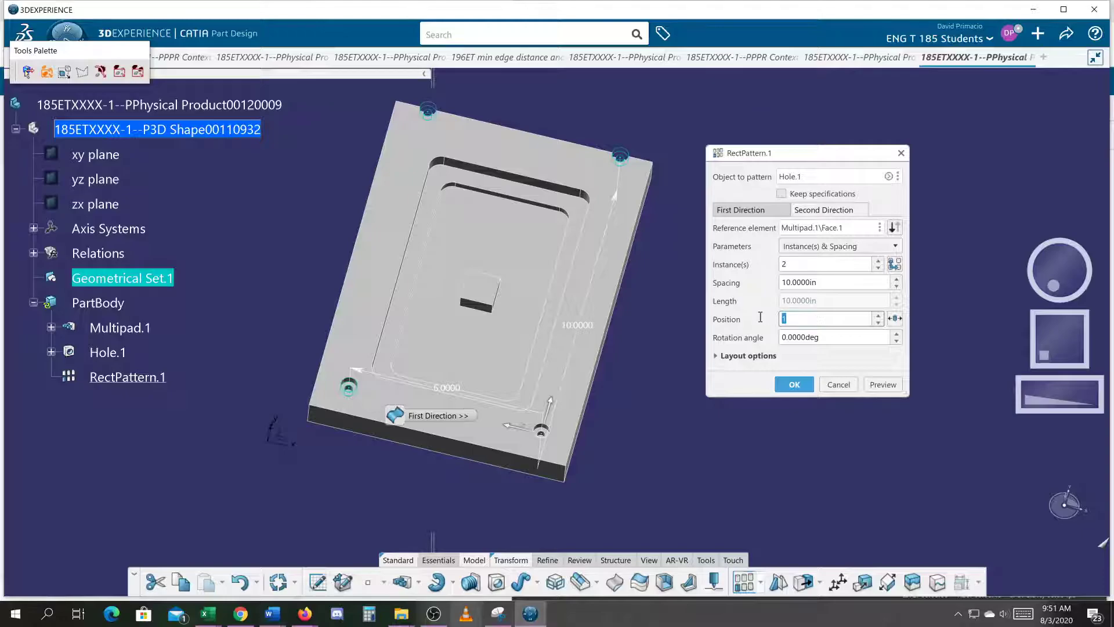
drag(841, 283, 712, 277)
text(9)
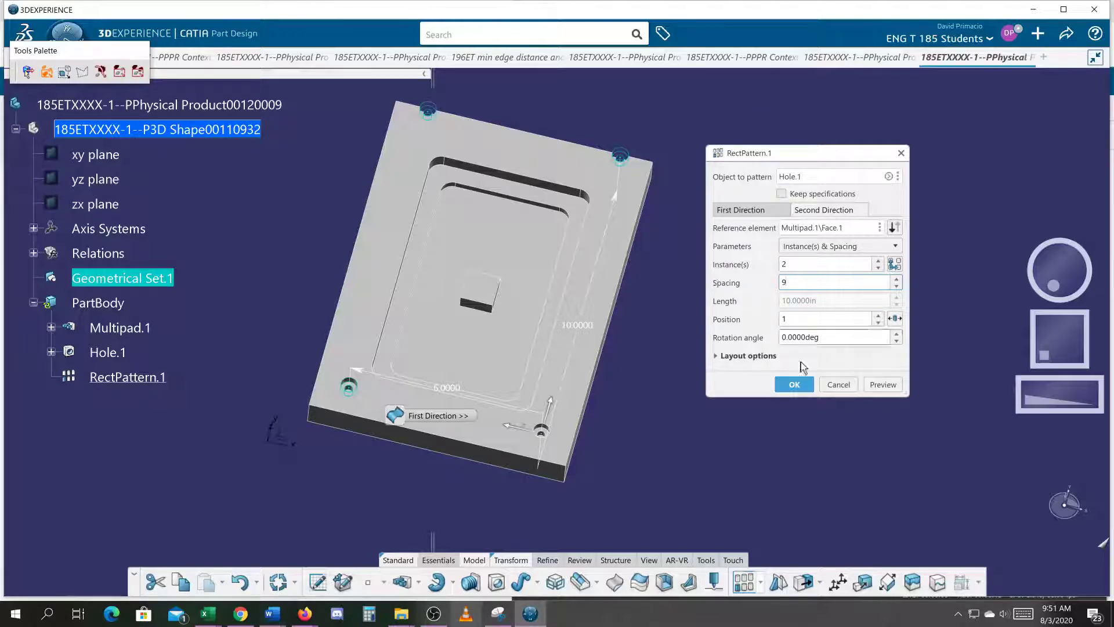
click(882, 384)
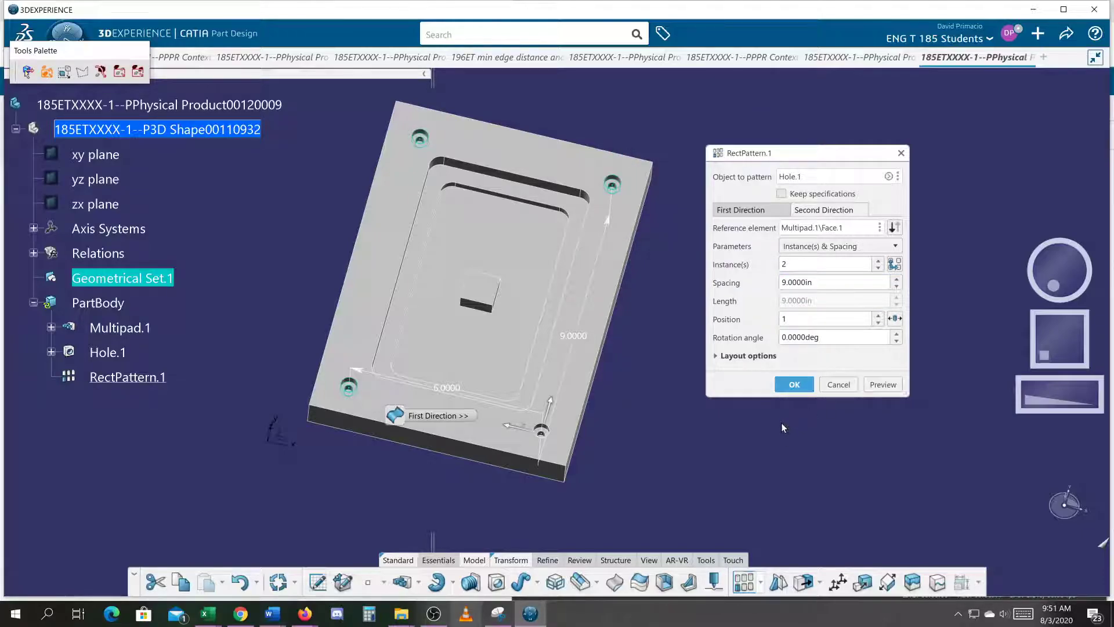
click(790, 384)
middle_drag(767, 411, 621, 425)
middle_drag(781, 346, 726, 463)
middle_drag(607, 445, 506, 487)
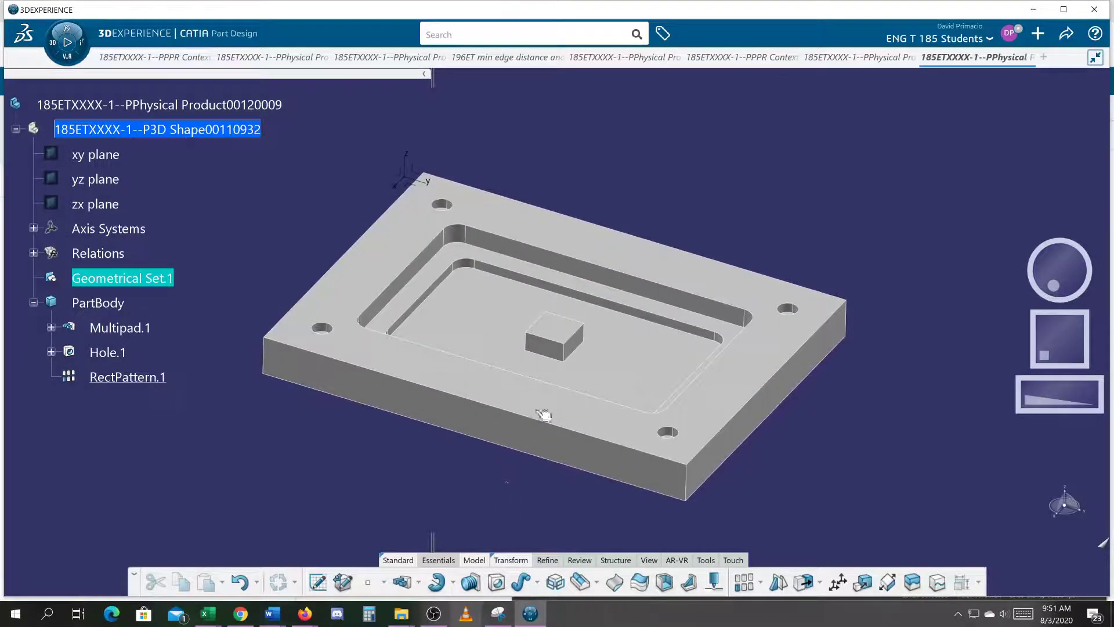
middle_drag(435, 517, 434, 454)
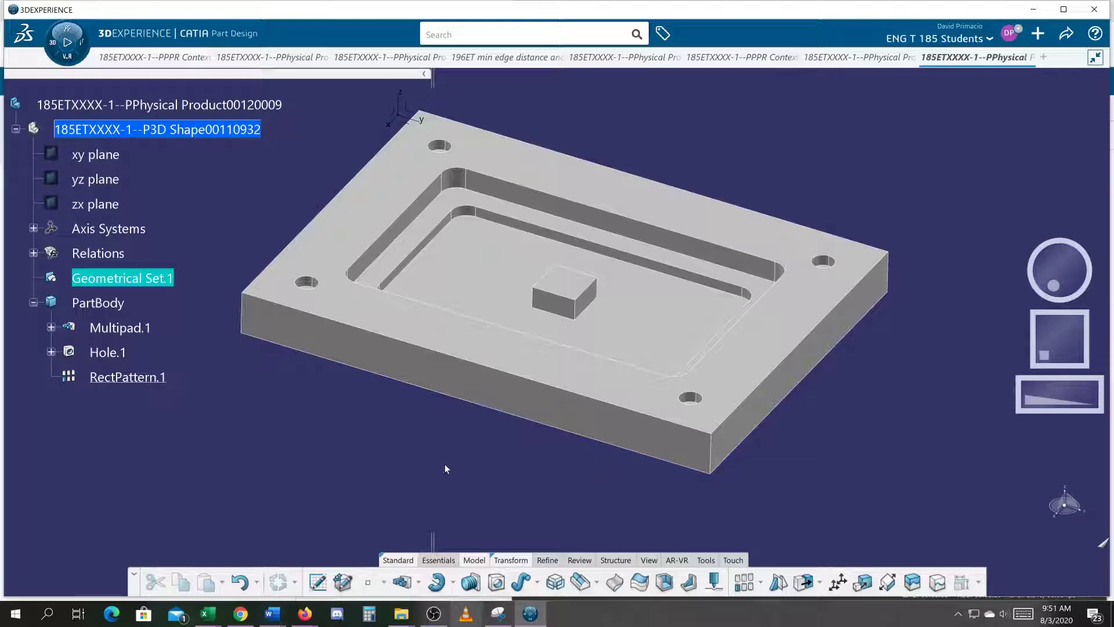
middle_click(445, 464)
middle_drag(523, 400, 432, 496)
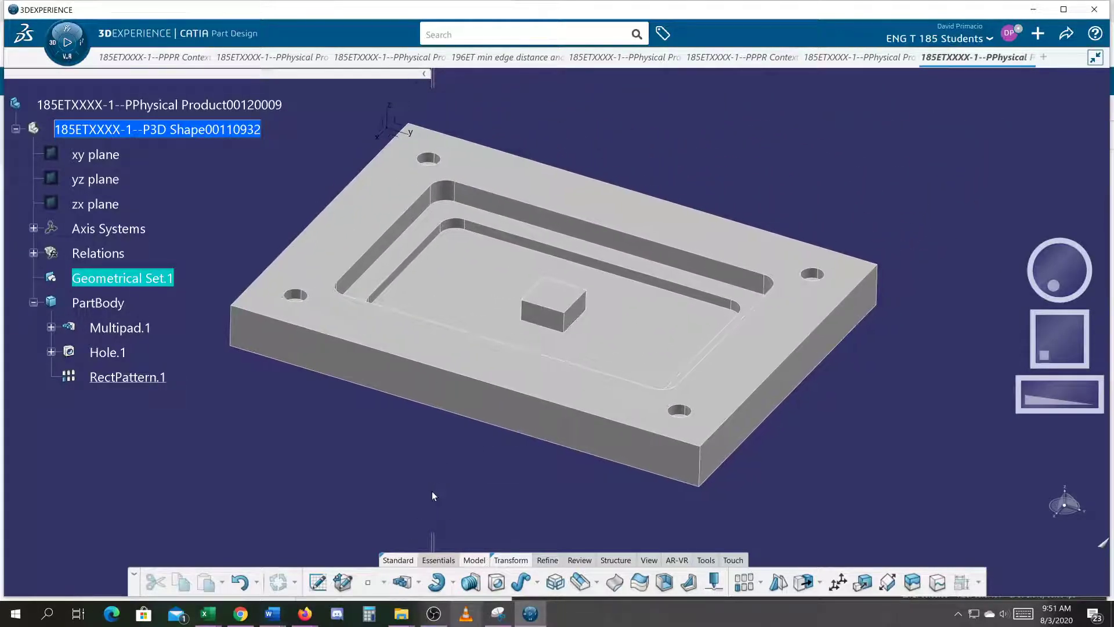